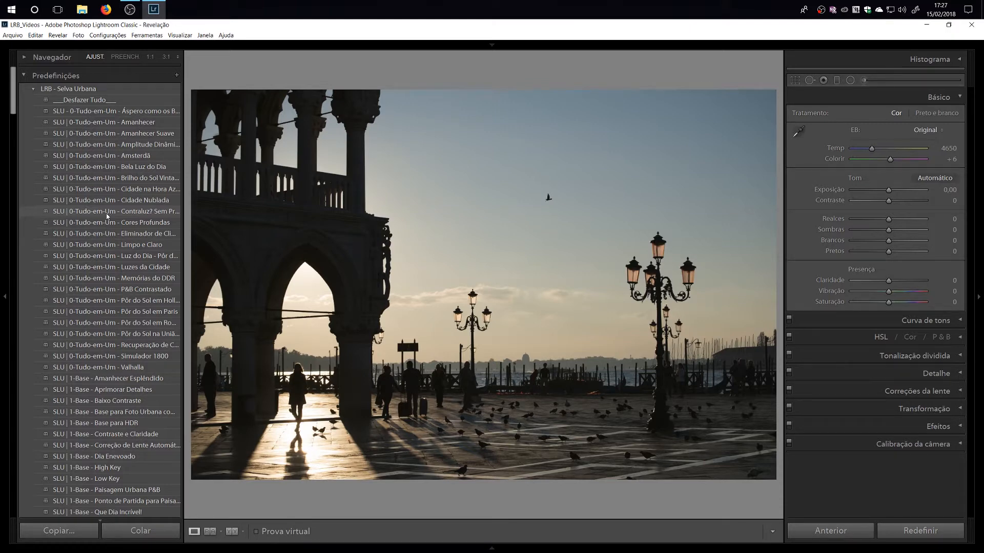
Apply the "SLU | 0-Tudo-em-Um - Contraluz?" preset and start an adjustment brush with the "Selva Urbana | Aprimorar - Detalhes" effect.
click(107, 213)
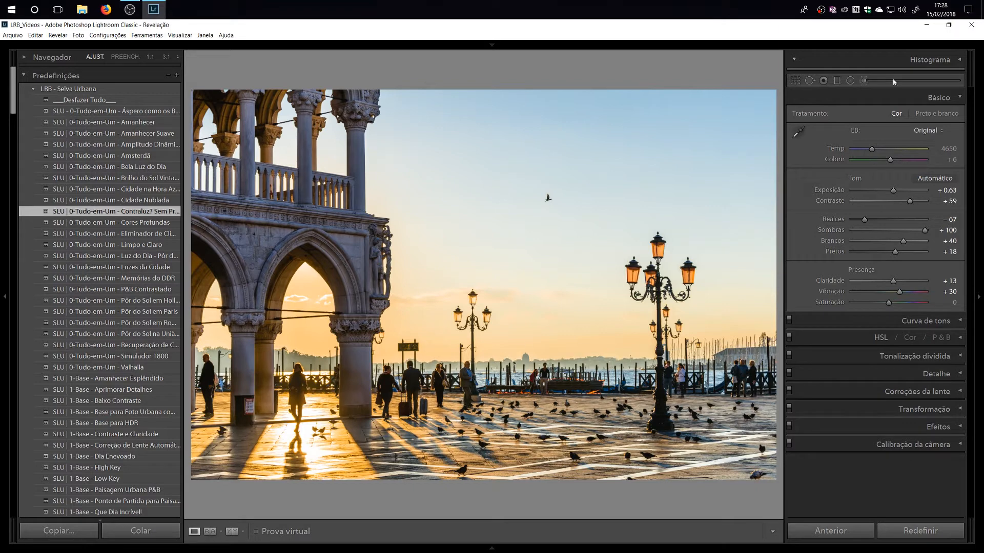
key(k)
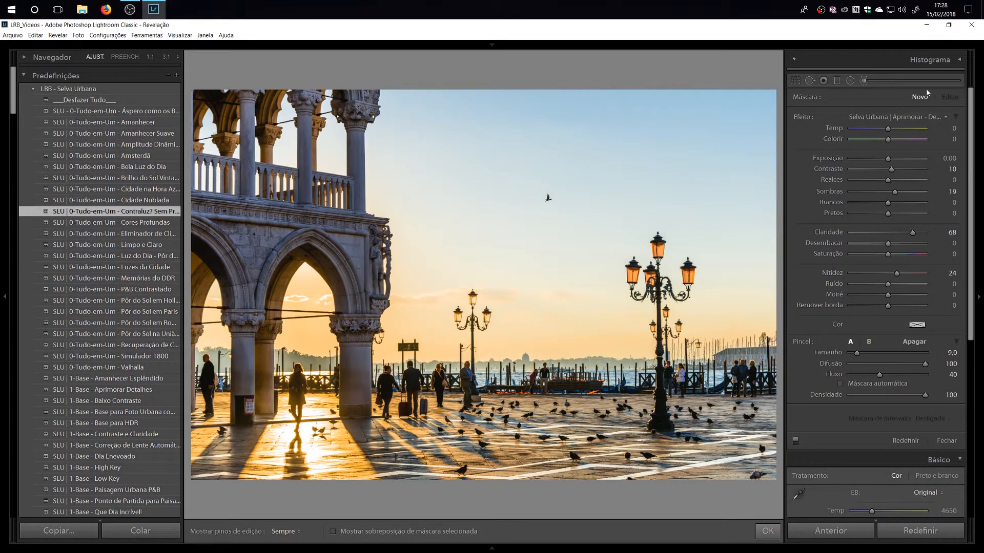
click(908, 119)
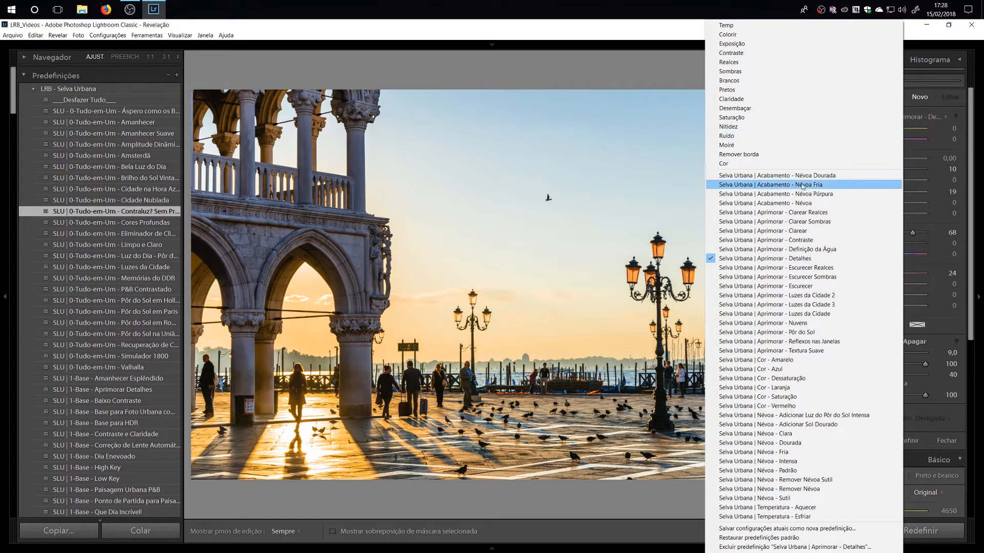
click(797, 264)
Paint the details effect over the building's facade, balcony and columns at flow 100, reducing the brush size to 3.
scroll(352, 240, down, 2)
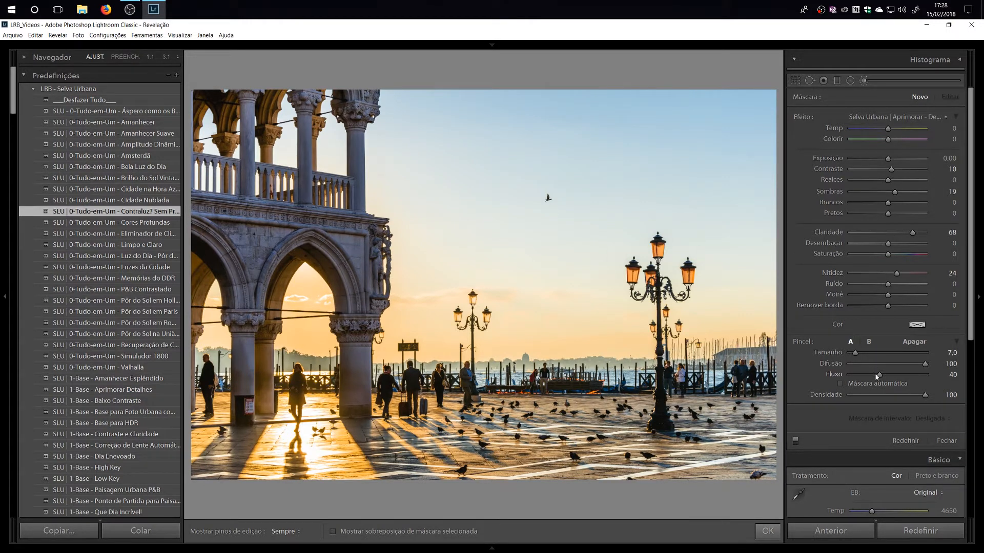
drag(880, 375, 958, 378)
mouse_move(305, 238)
mouse_down()
mouse_move(352, 292)
mouse_move(362, 230)
mouse_move(368, 239)
mouse_move(359, 379)
mouse_move(350, 253)
mouse_move(357, 243)
mouse_move(282, 223)
mouse_move(292, 233)
mouse_move(252, 230)
mouse_move(283, 236)
mouse_move(268, 245)
mouse_move(256, 230)
mouse_move(208, 215)
mouse_move(237, 227)
mouse_move(266, 219)
mouse_move(257, 388)
mouse_move(258, 276)
mouse_move(243, 239)
mouse_move(203, 217)
mouse_move(250, 210)
mouse_move(234, 191)
mouse_move(257, 185)
mouse_move(354, 197)
mouse_up()
scroll(355, 201, down, 3)
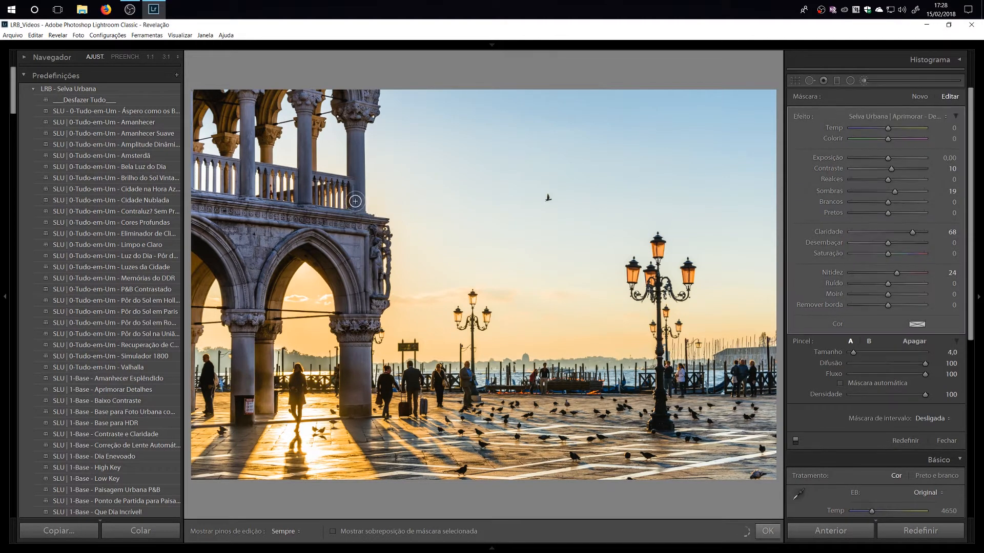
scroll(355, 201, down, 1)
key(h)
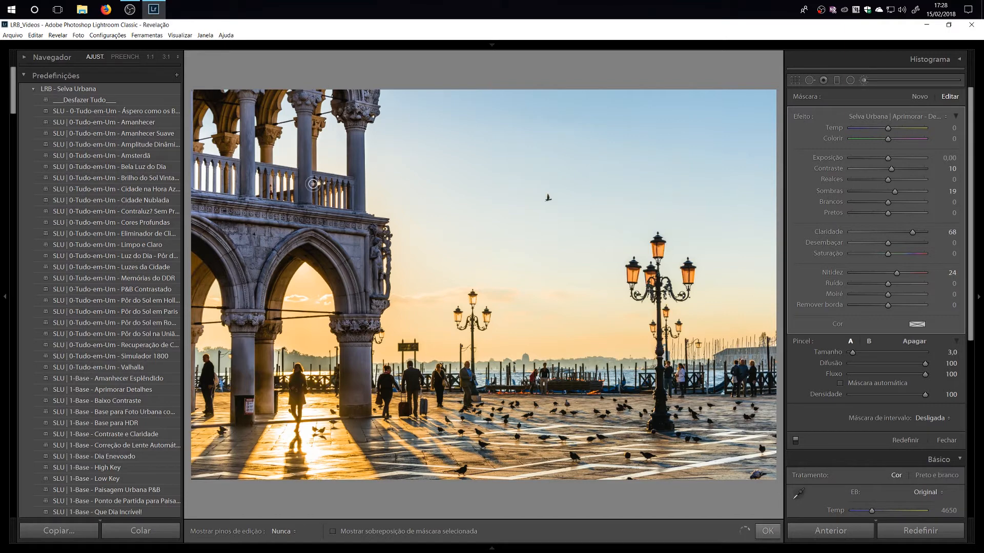
key(h)
key(h)
key(h)
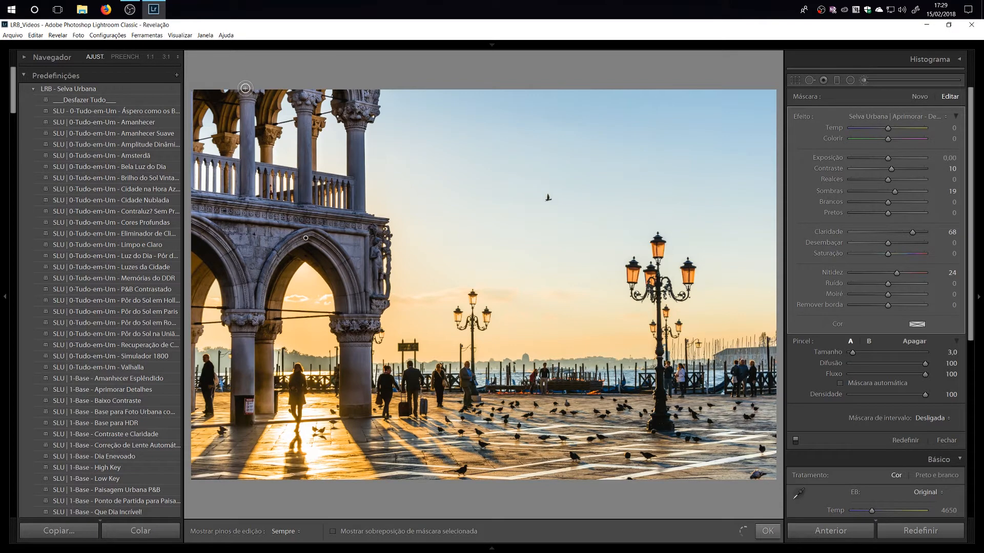
key(h)
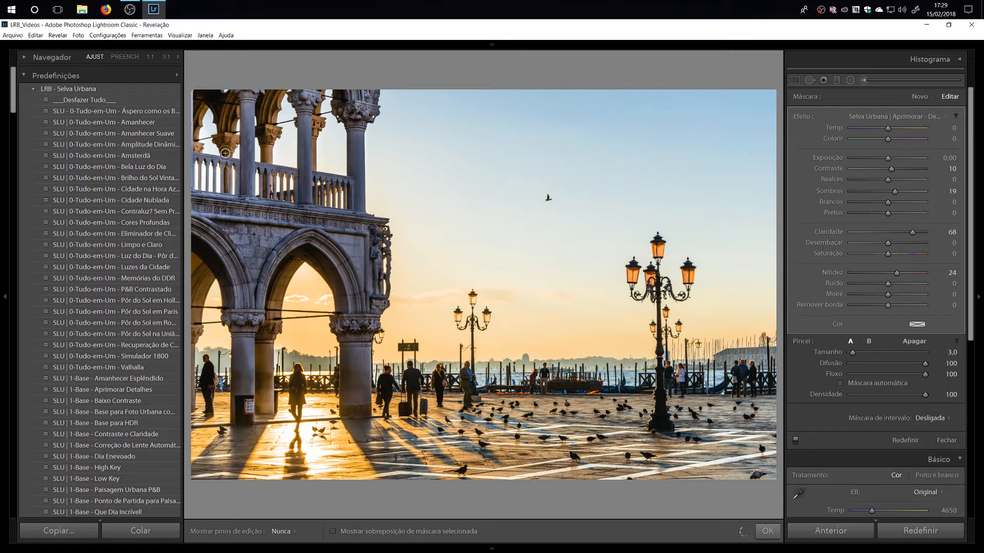
key(h)
key(h)
key(h)
Set up a new adjustment brush with the "Selva Urbana | Acabamento - Névoa Fria" effect, exposure 0.27 and size 16.
click(920, 100)
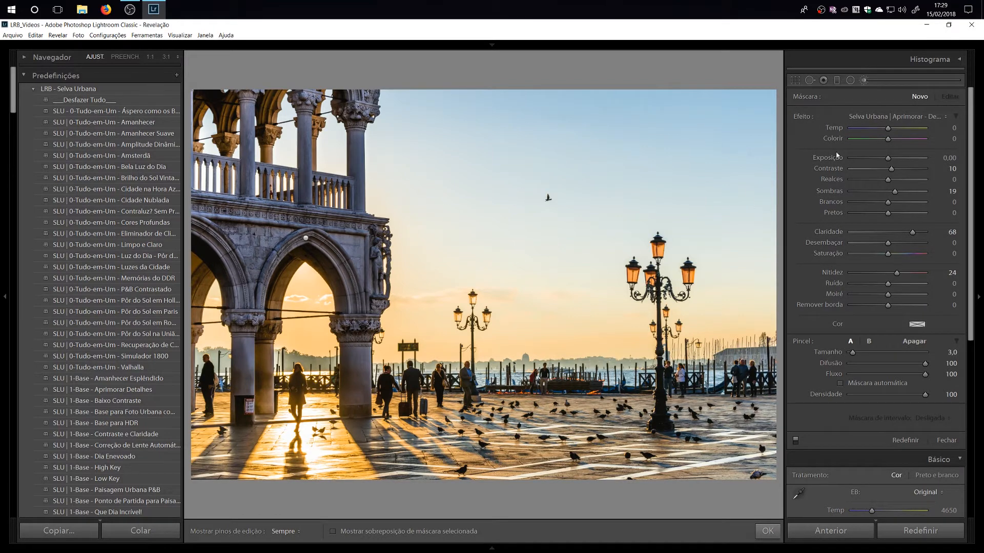
click(922, 119)
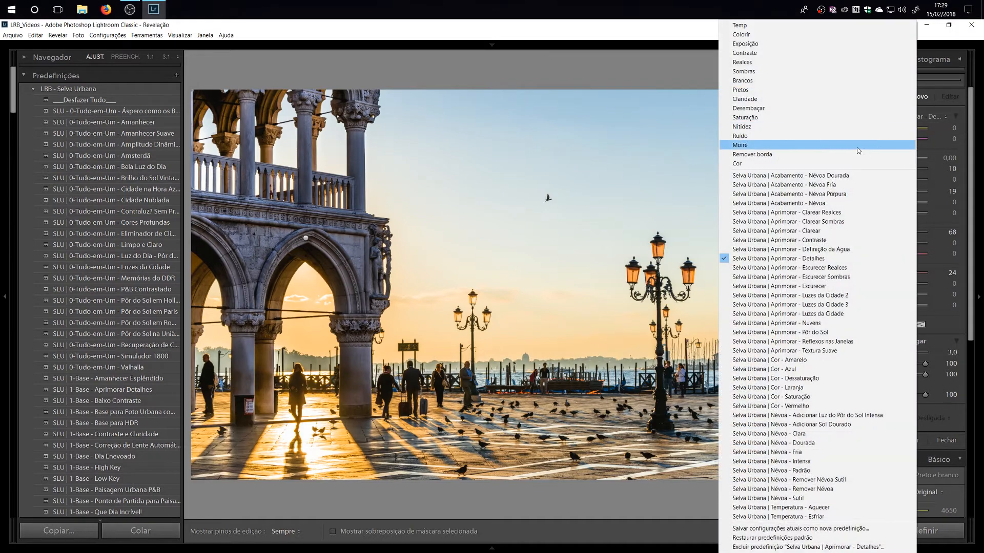
click(812, 185)
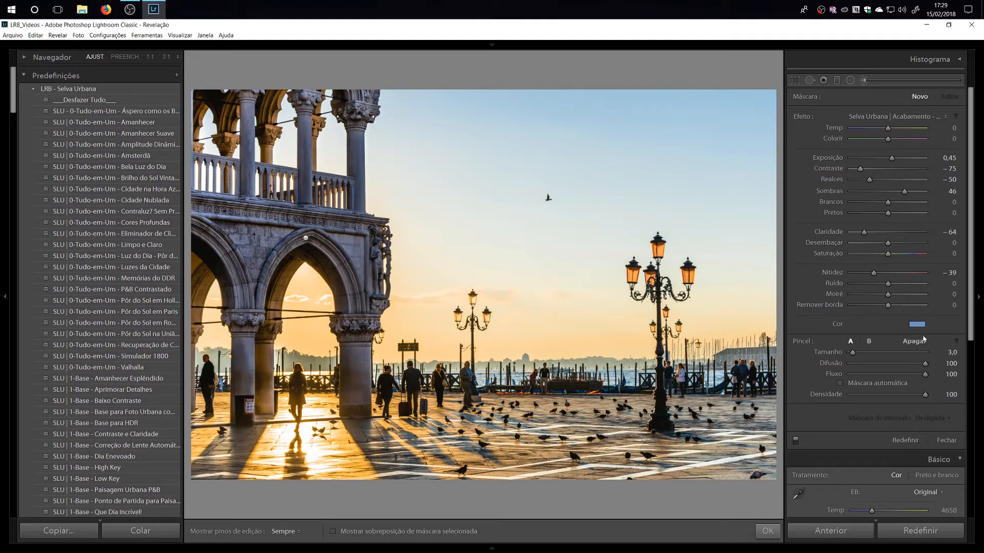
scroll(762, 155, up, 5)
drag(892, 159, 890, 162)
scroll(688, 125, up, 5)
mouse_move(764, 94)
mouse_down()
mouse_move(774, 112)
mouse_move(735, 88)
mouse_move(769, 136)
mouse_move(765, 90)
mouse_move(748, 119)
mouse_move(719, 104)
mouse_move(719, 116)
mouse_move(693, 120)
mouse_move(620, 88)
mouse_move(649, 137)
mouse_up()
mouse_move(666, 187)
mouse_down()
mouse_move(706, 266)
mouse_move(682, 260)
mouse_move(675, 271)
mouse_move(661, 214)
mouse_move(612, 253)
mouse_move(592, 190)
mouse_move(580, 218)
mouse_move(533, 143)
mouse_move(536, 161)
mouse_move(466, 110)
mouse_move(455, 127)
mouse_move(482, 172)
mouse_up()
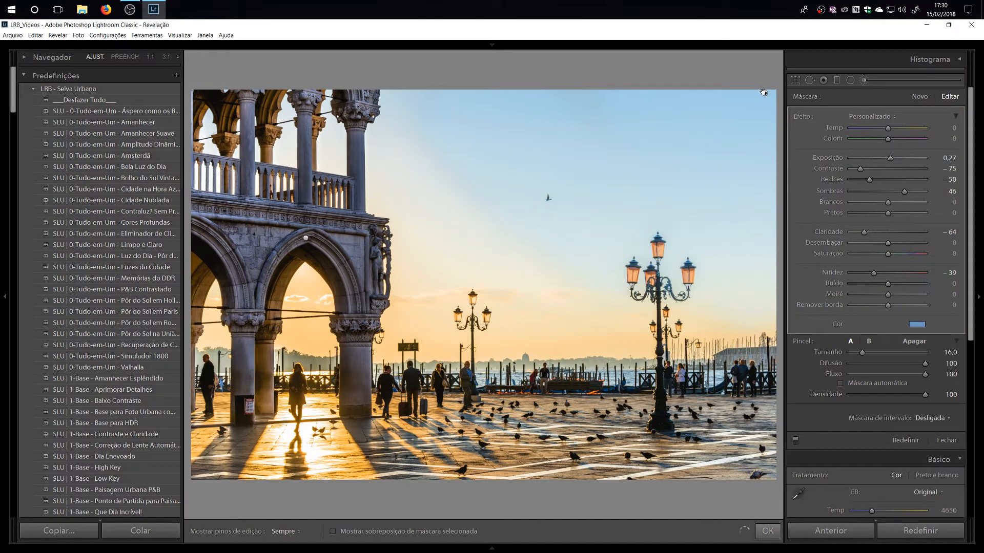
key(Delete)
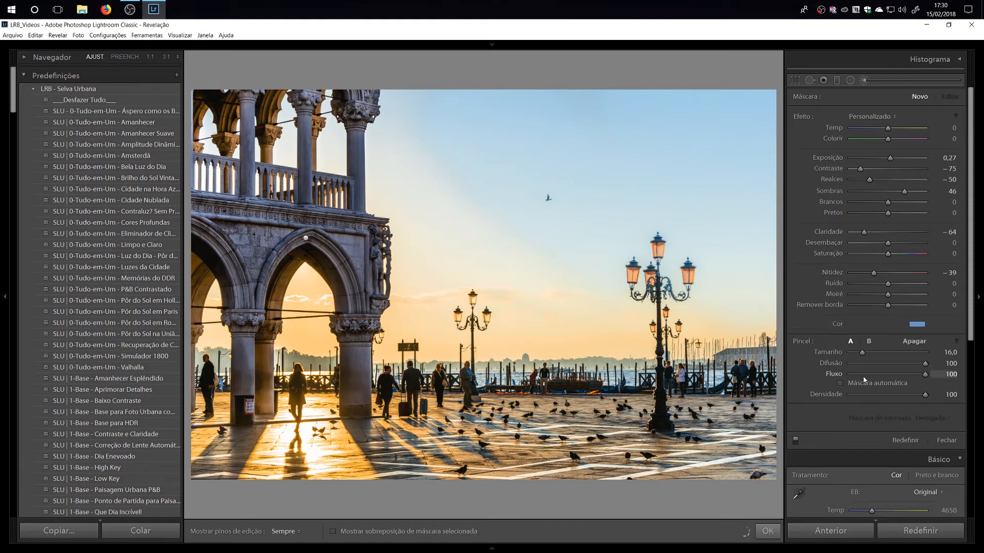
Paint the cold haze over the upper-right sky at flow 32 and lower the adjustment's exposure to 0.02.
drag(863, 374, 874, 376)
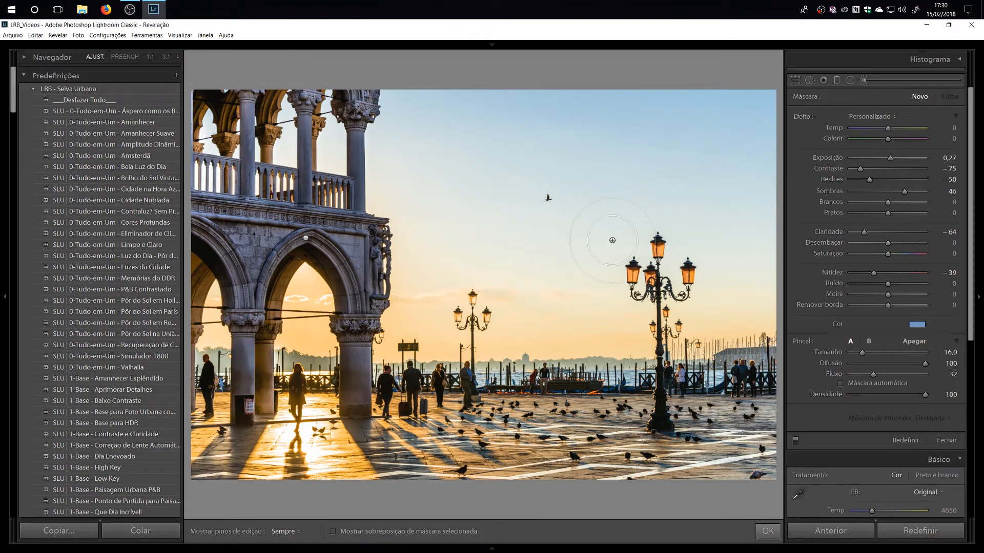
key(h)
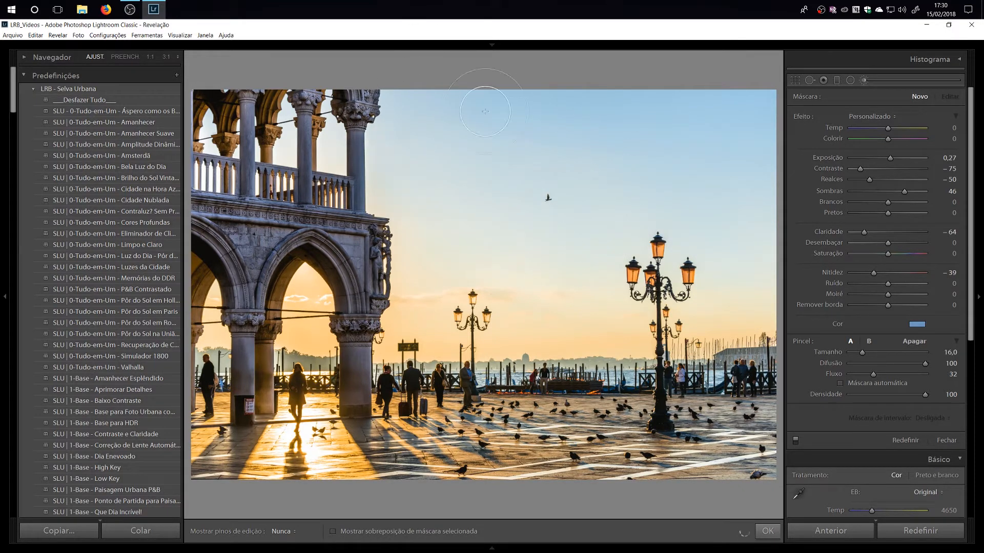
drag(767, 93, 762, 52)
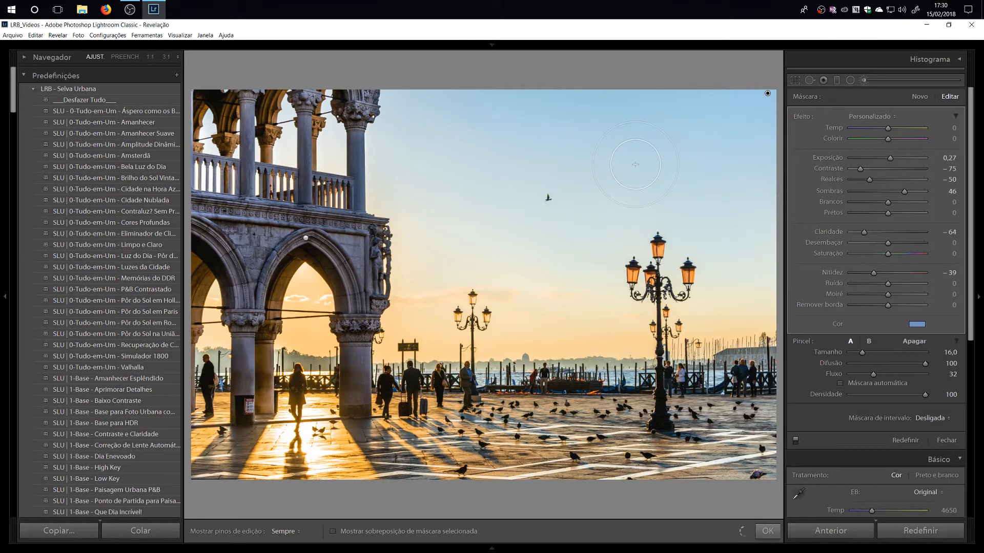
drag(891, 159, 890, 160)
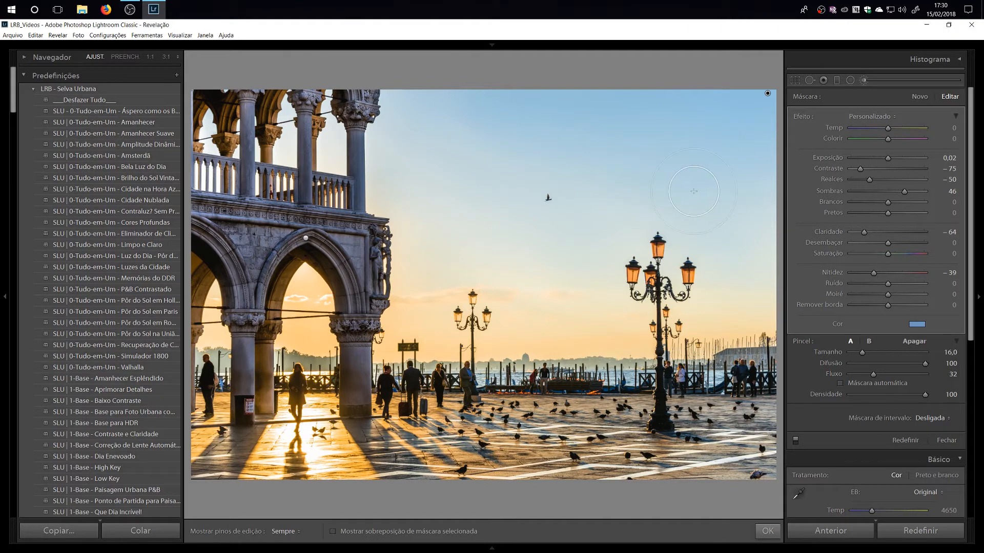
Create a new brush adjustment with the "Selva Urbana | Névoa - Adicionar Sol Dourado" effect at size 10 and paint it inside the arch.
click(920, 97)
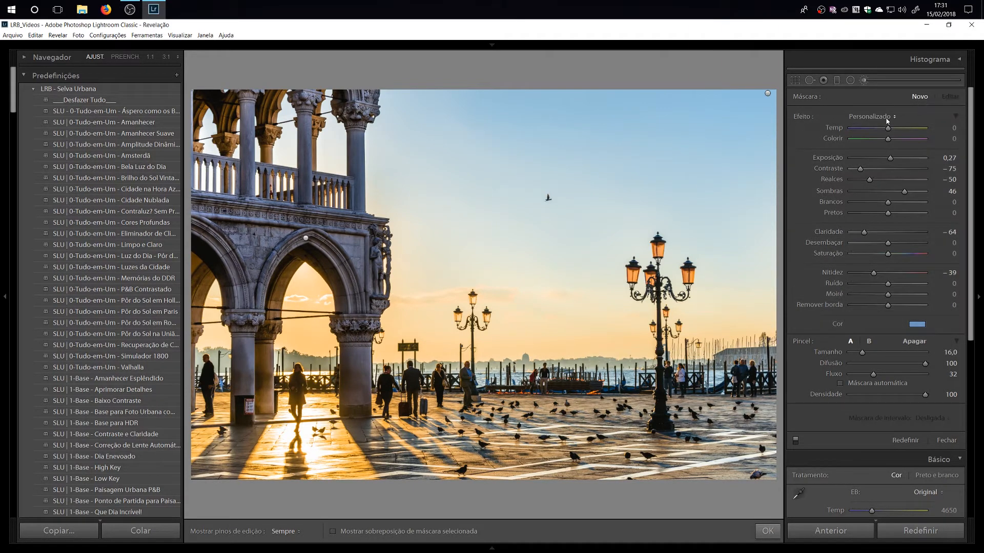
click(887, 118)
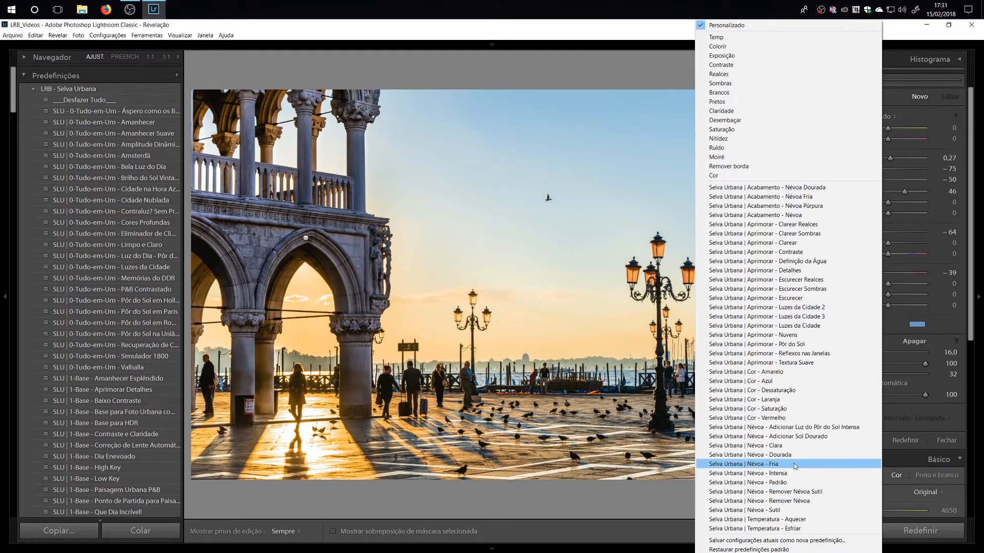
click(796, 437)
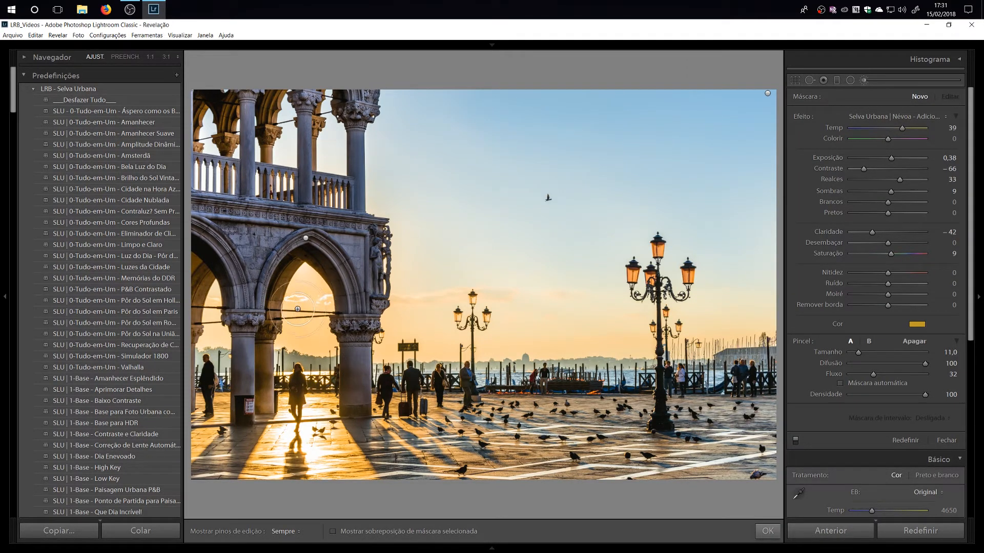
scroll(310, 281, down, 1)
key(h)
click(289, 325)
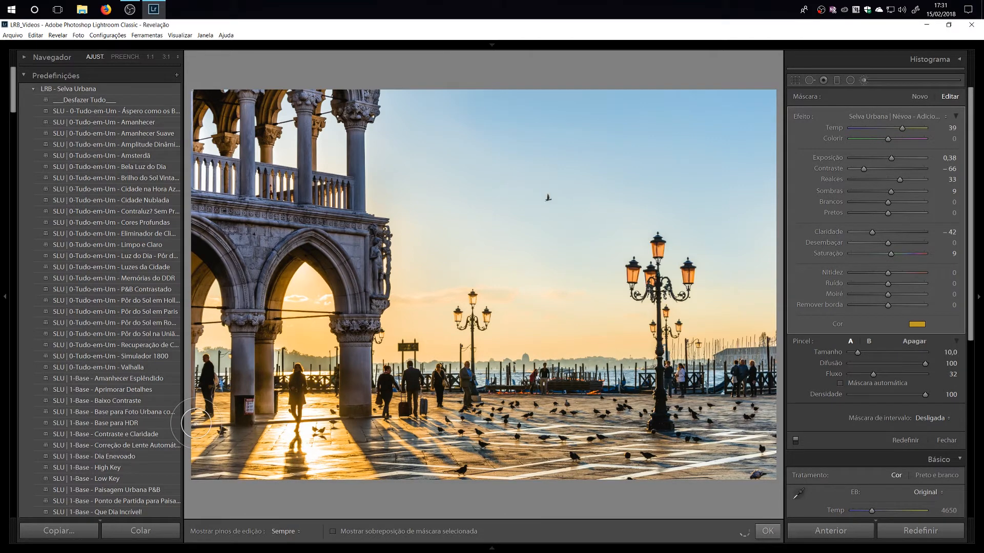
Continue brushing the golden sun effect around the sunlit arches, varying the brush size and ending at 6.
key(h)
key(h)
key(bracketleft)
key(bracketleft)
key(bracketleft)
key(bracketleft)
key(bracketleft)
key(bracketleft)
key(bracketleft)
key(bracketleft)
key(bracketleft)
key(bracketright)
key(bracketright)
key(bracketright)
key(bracketright)
key(h)
key(h)
key(bracketright)
Compare the photo with and without the brush adjustments, and close the adjustment brush.
click(796, 442)
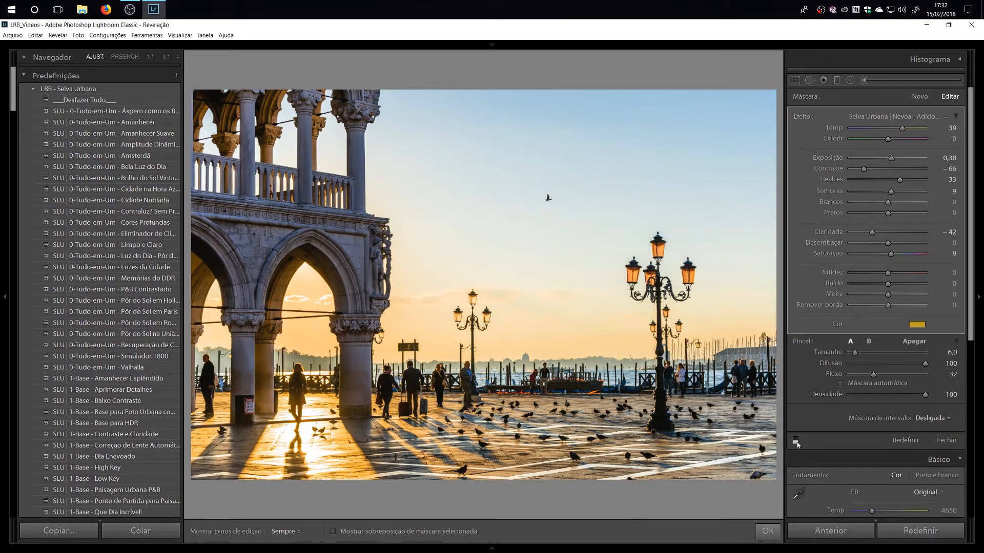
click(796, 441)
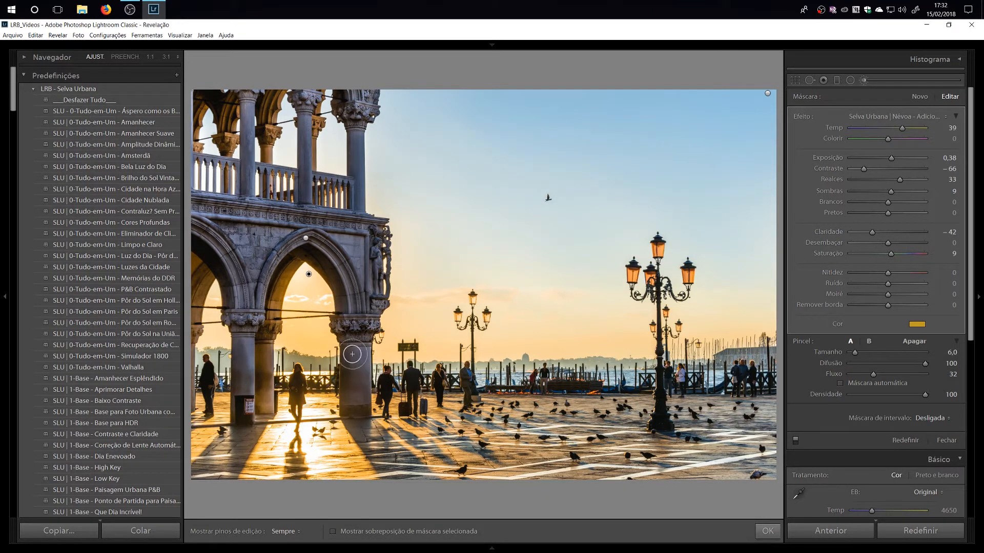
click(796, 441)
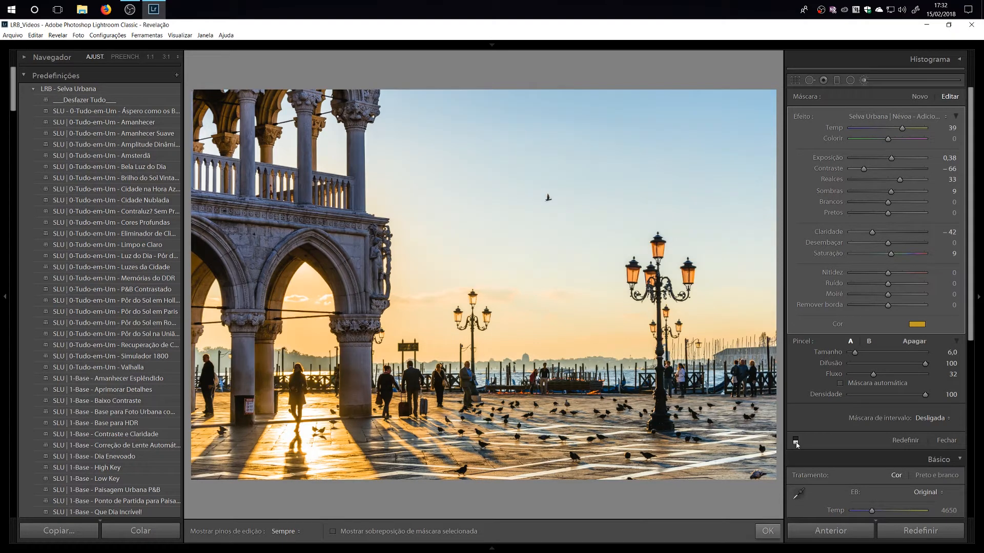
click(796, 442)
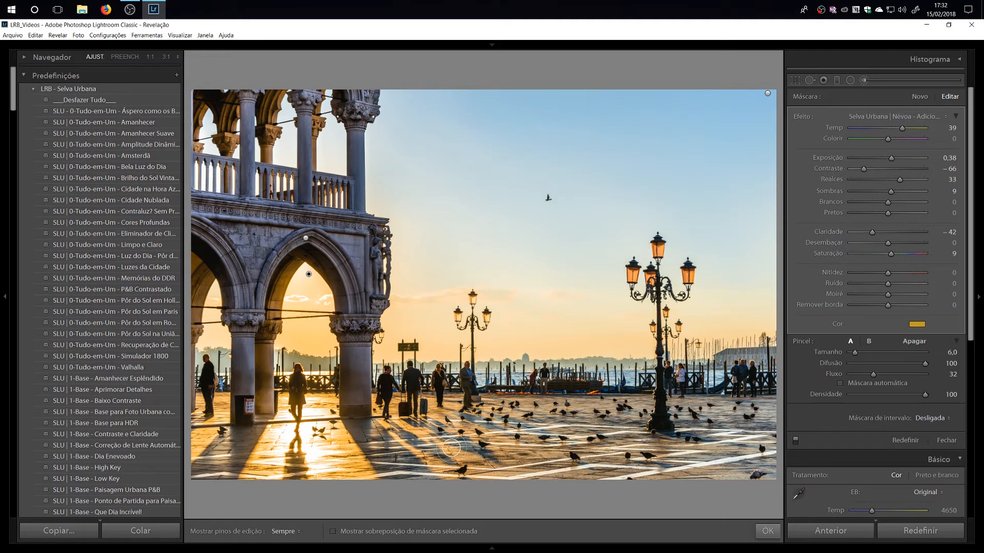
key(h)
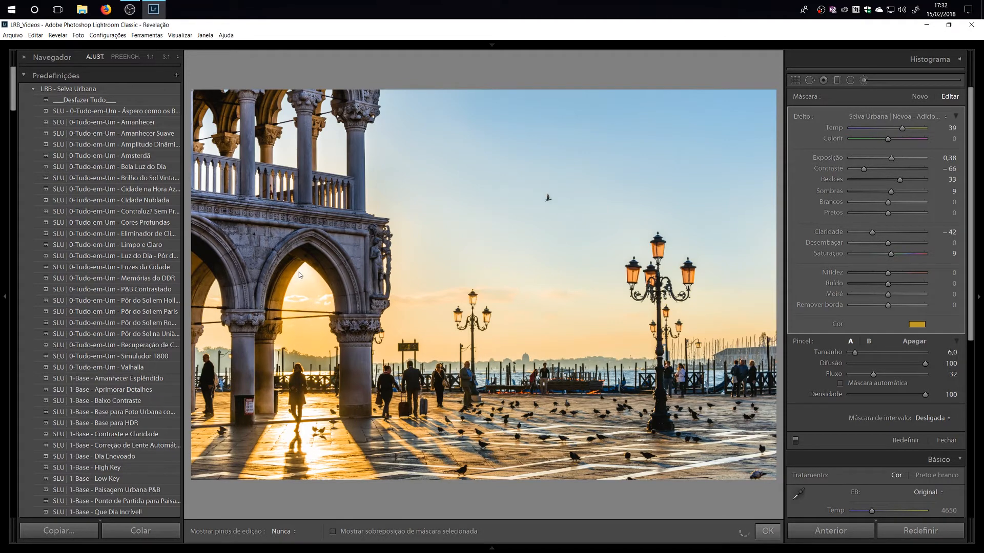
key(h)
key(k)
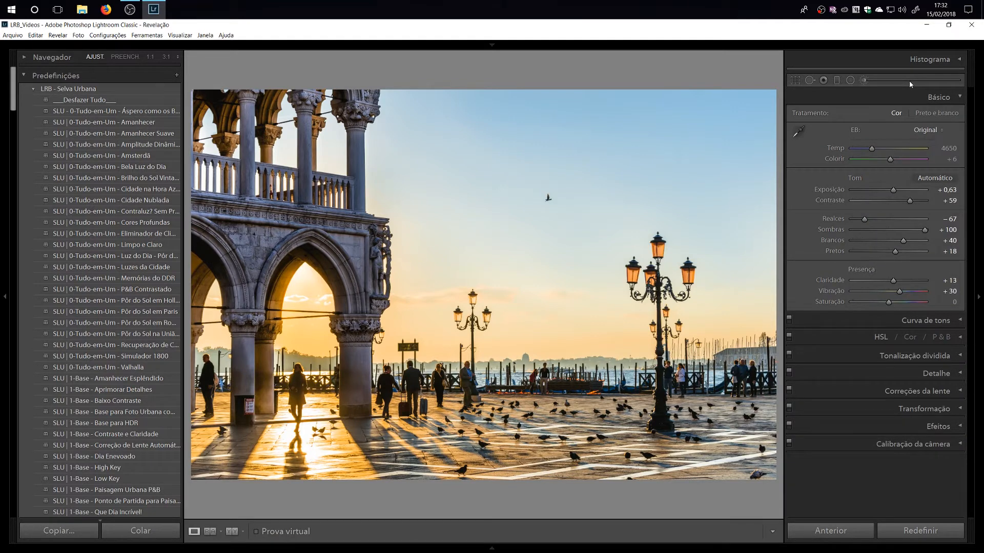
Apply the "SLU | 5-Acabamento - Nitidez" preset to the photo.
scroll(105, 328, down, 15)
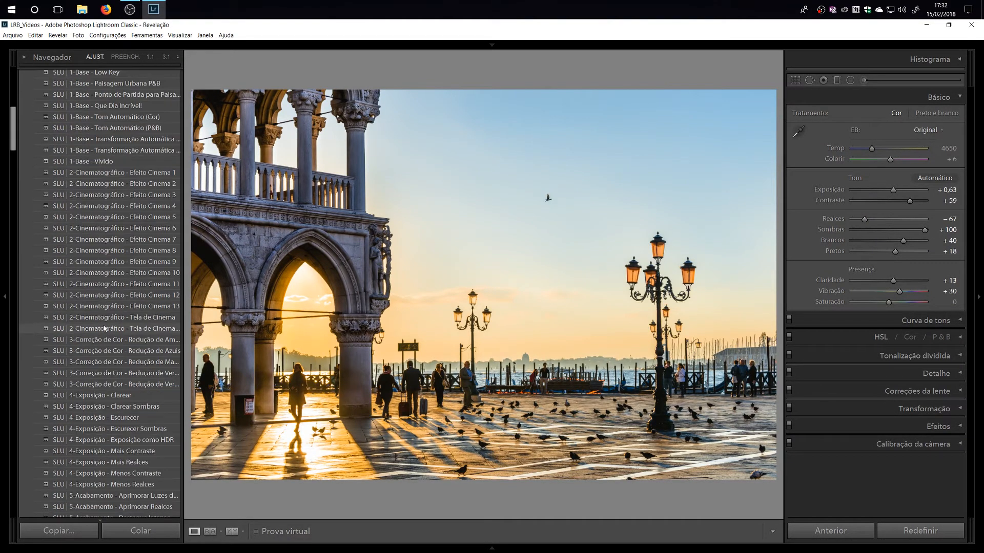
scroll(105, 328, down, 5)
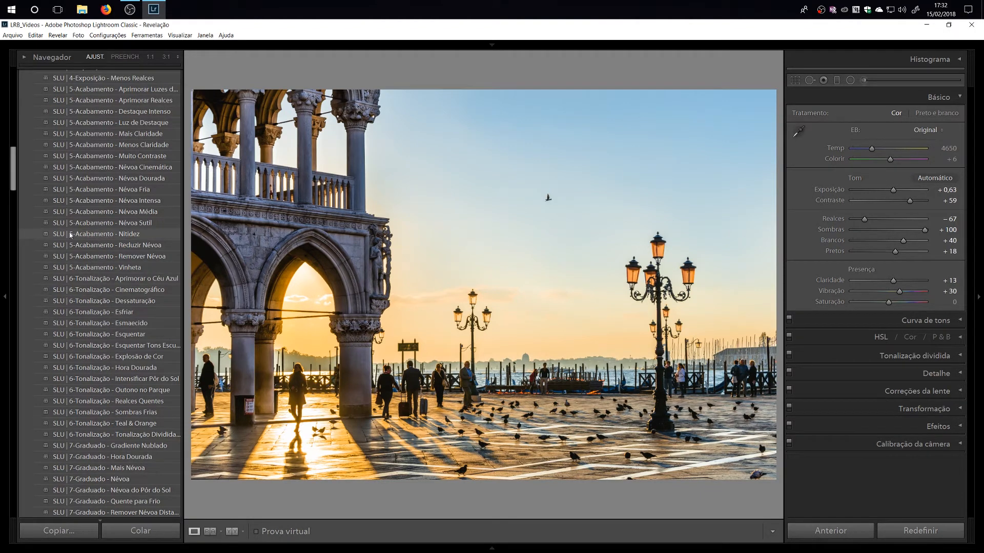
click(123, 235)
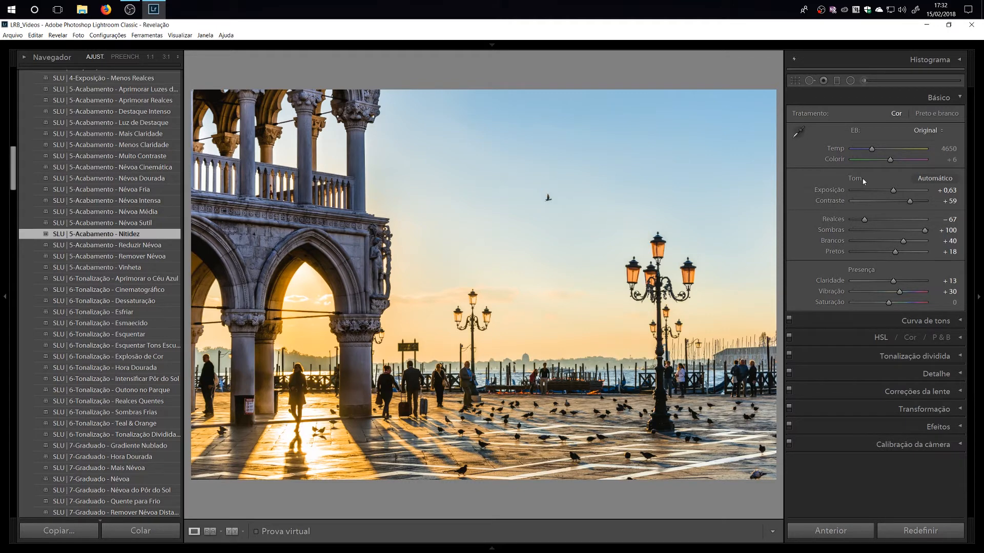
Create a new brush adjustment with the "Selva Urbana | Aprimorar - Clarear" effect at size 7 and paint it across the building's facade.
key(k)
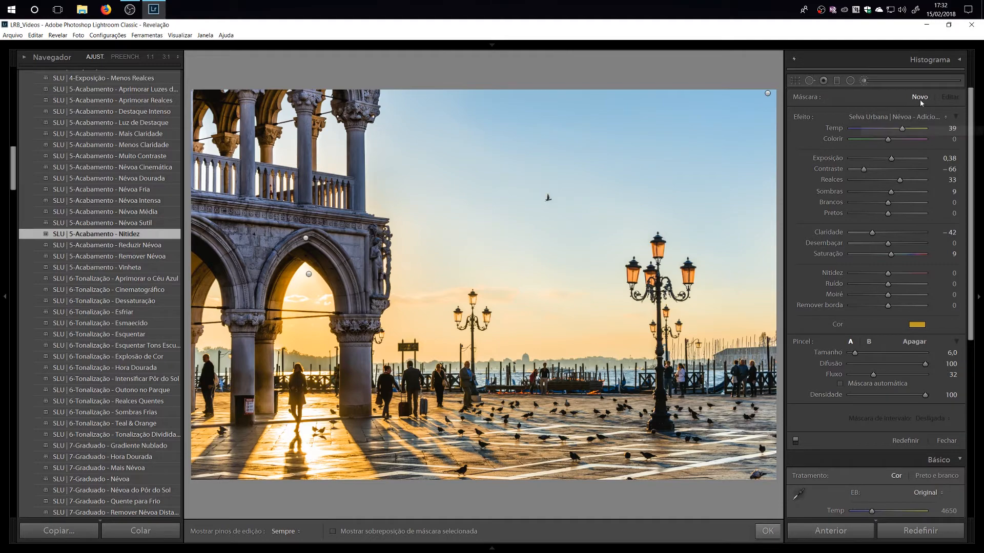
click(890, 118)
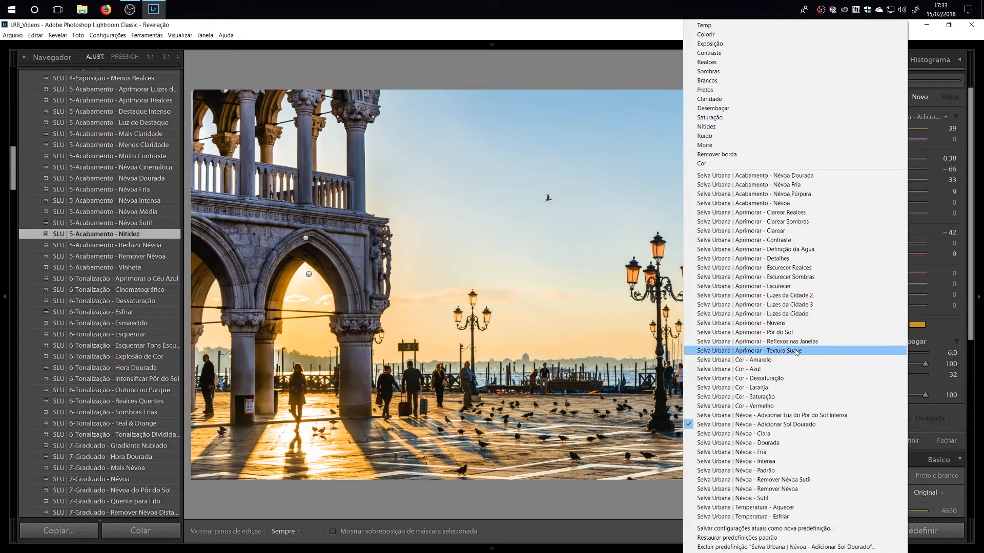
click(782, 232)
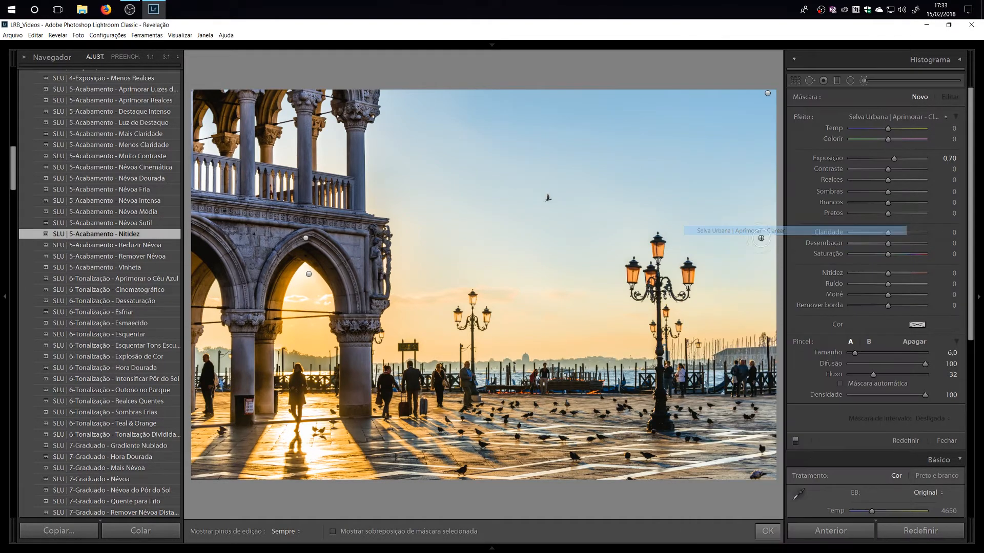
scroll(364, 280, down, 1)
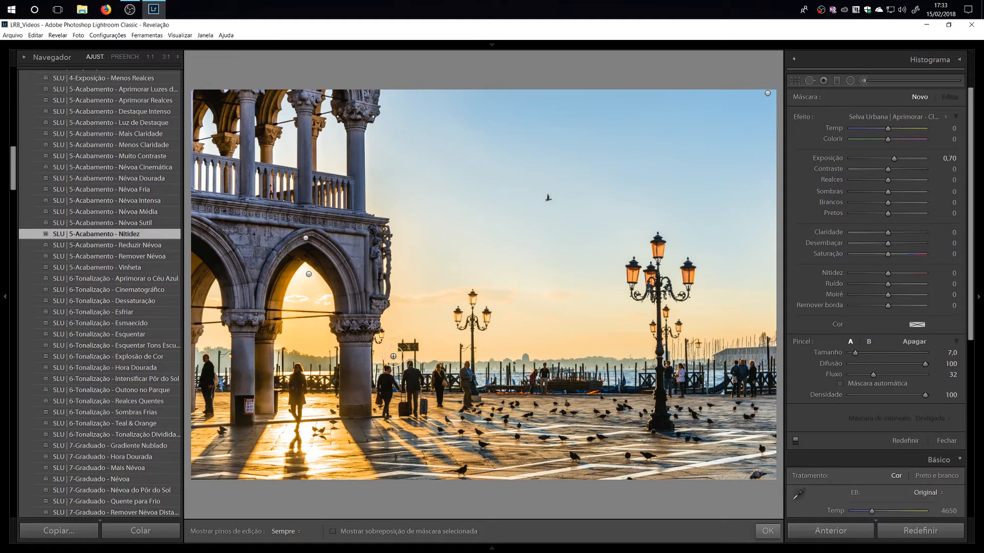
key(h)
mouse_move(367, 267)
mouse_down()
mouse_move(301, 229)
mouse_move(350, 323)
mouse_move(361, 382)
mouse_move(334, 252)
mouse_move(311, 235)
mouse_move(283, 240)
mouse_move(267, 256)
mouse_move(252, 328)
mouse_move(243, 283)
mouse_move(195, 215)
mouse_move(344, 235)
mouse_move(275, 237)
mouse_move(255, 309)
mouse_move(249, 399)
mouse_move(252, 262)
mouse_move(218, 232)
mouse_move(226, 229)
mouse_move(202, 275)
mouse_move(197, 318)
mouse_move(212, 211)
mouse_move(348, 223)
mouse_move(369, 243)
mouse_move(362, 326)
mouse_move(359, 270)
mouse_move(323, 223)
mouse_move(203, 215)
mouse_up()
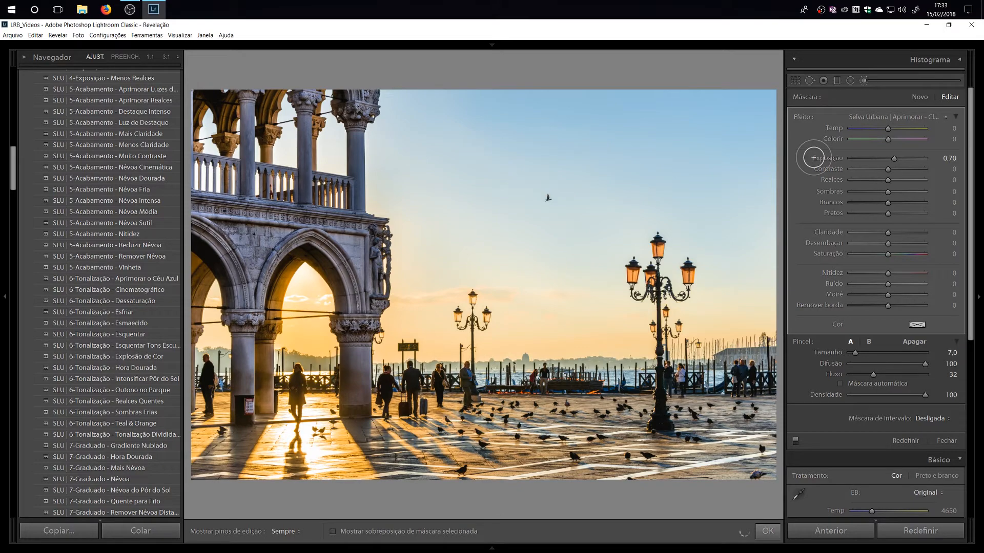
Close the adjustment brush, hide the side panels and compare the finished sunset photo before and after editing.
click(896, 81)
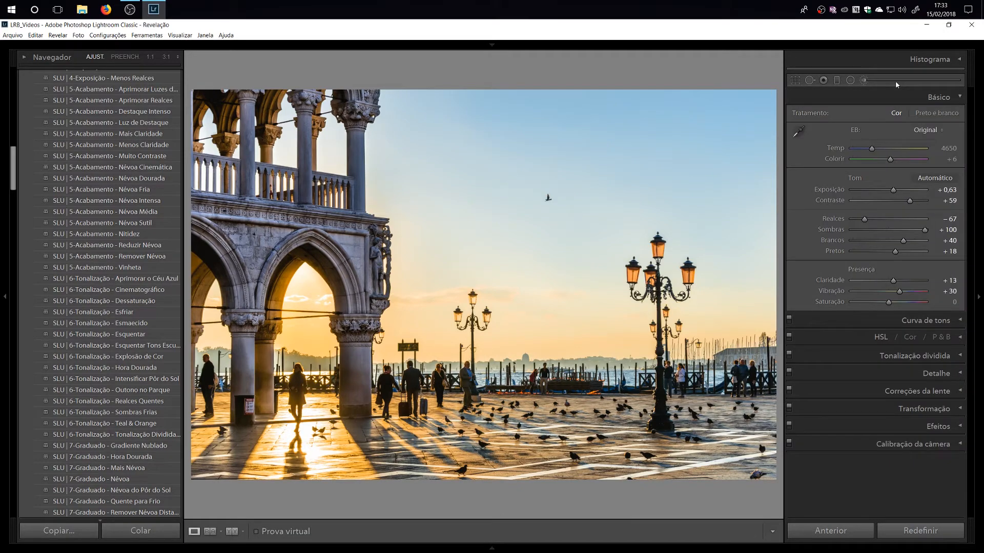
click(5, 298)
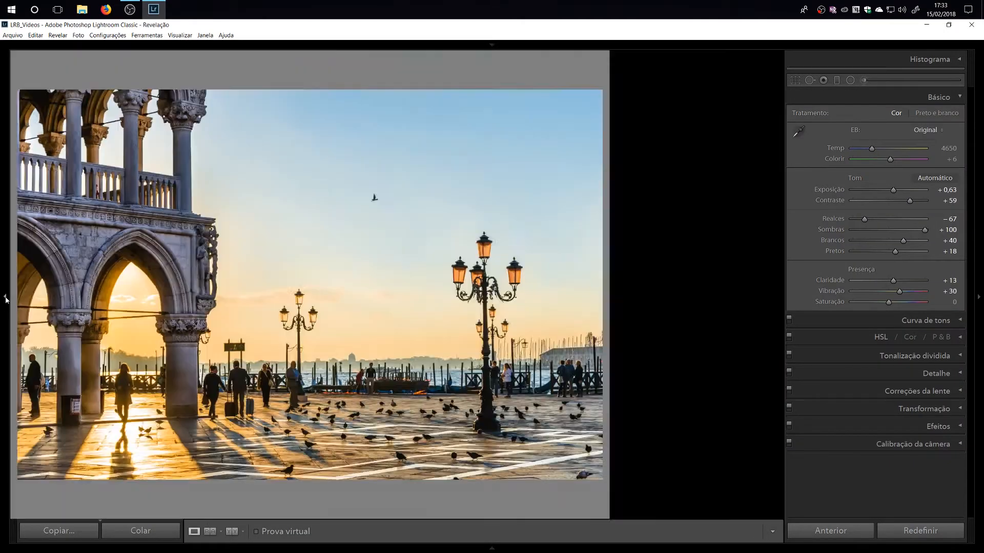
click(978, 298)
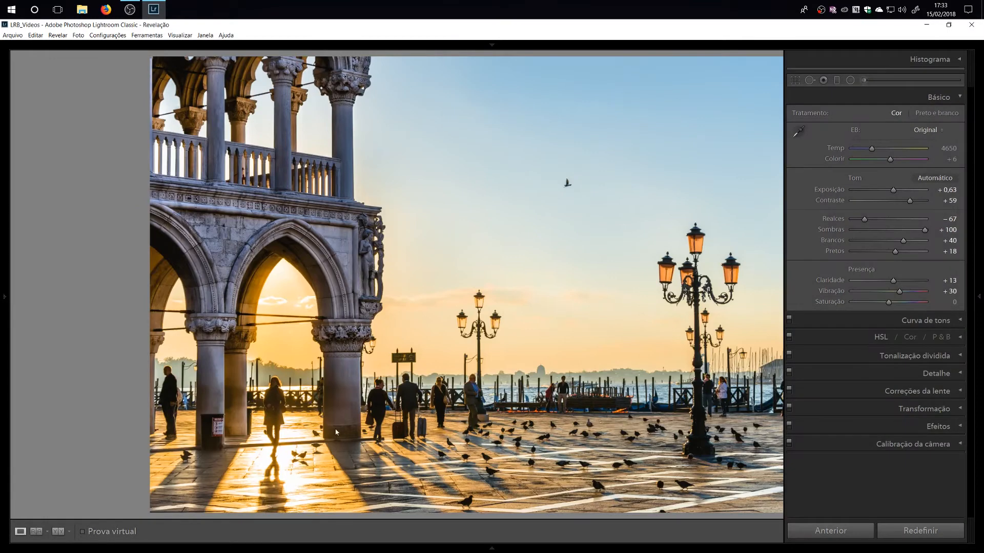
click(59, 531)
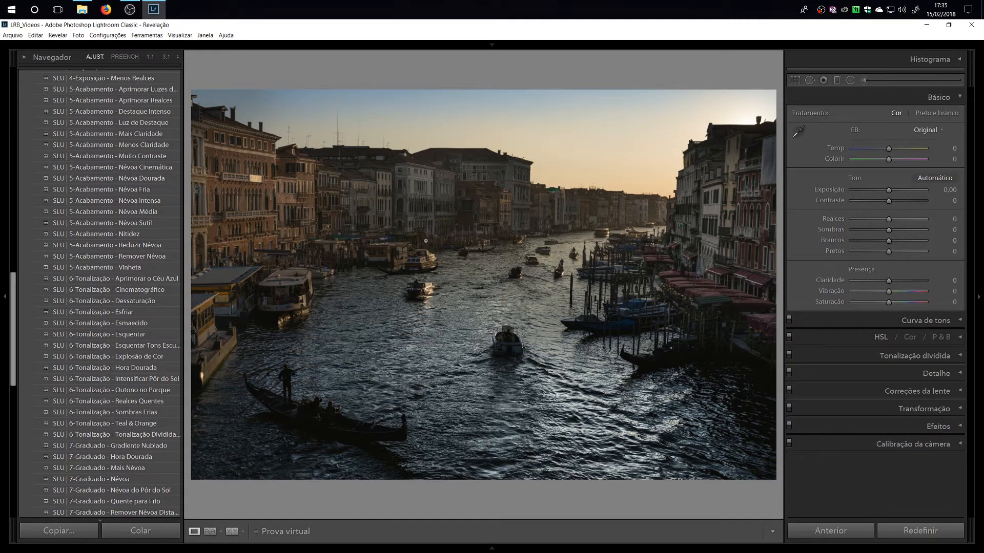
Apply the "SLU | 1-Base - Base para HDR" preset to the canal photo and set its highlights (Realces) to −34.
scroll(162, 226, up, 15)
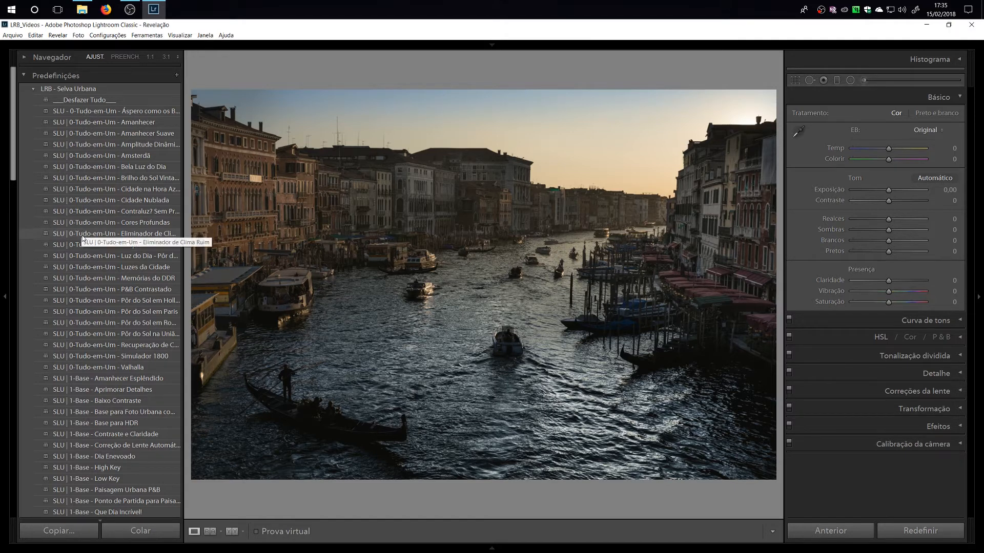
click(109, 423)
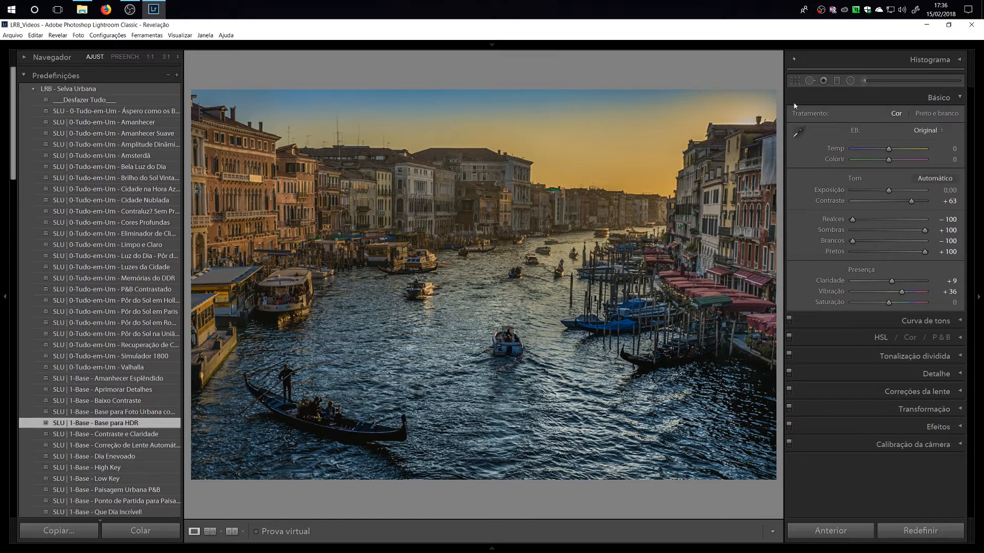
click(953, 60)
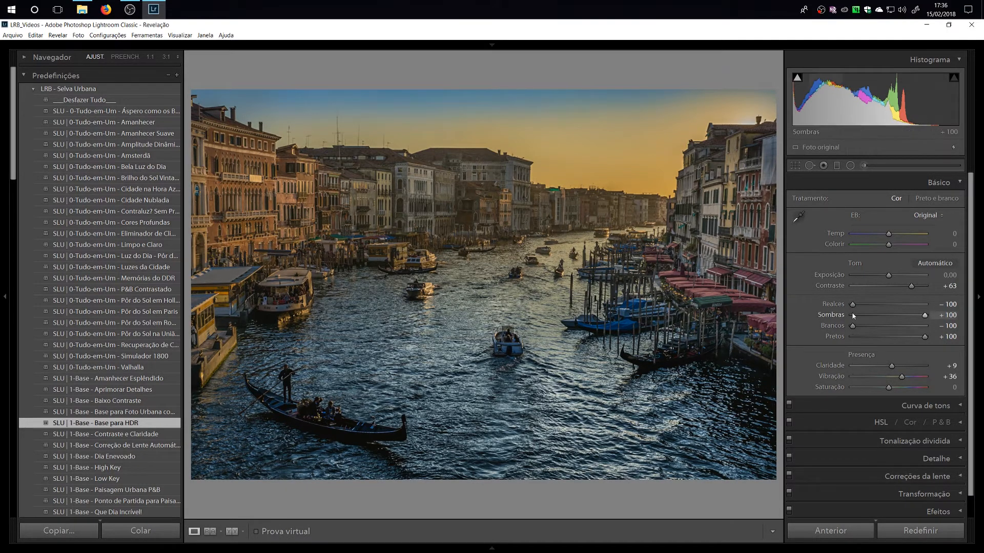
drag(853, 305, 877, 309)
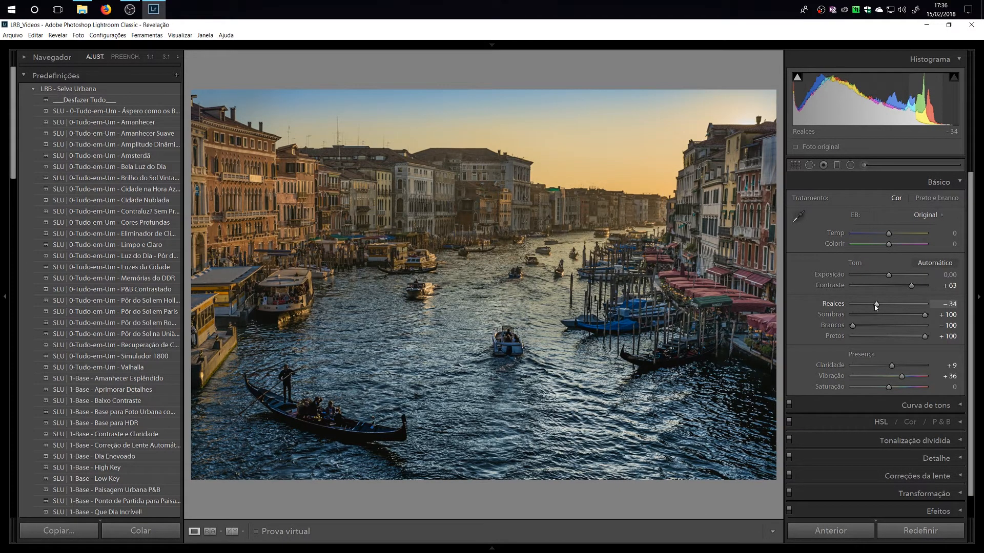
click(959, 59)
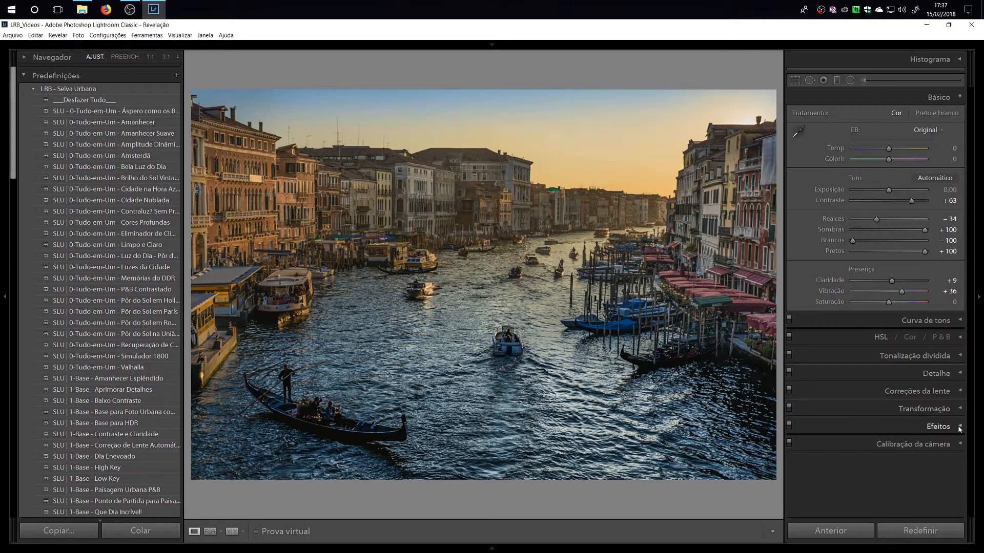
Set the dehaze (Desembaçar) intensity of the canal photo to +26.
click(937, 426)
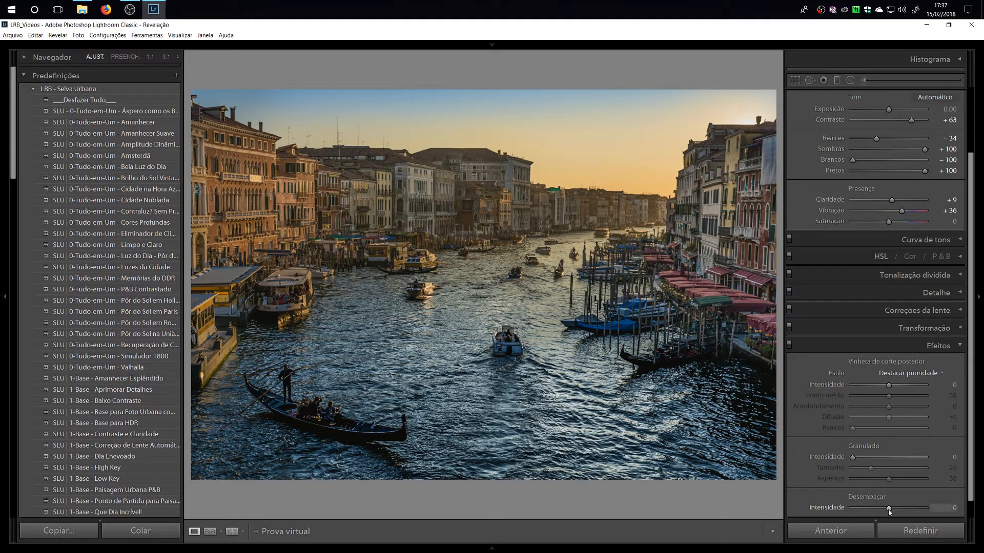
drag(891, 512, 898, 513)
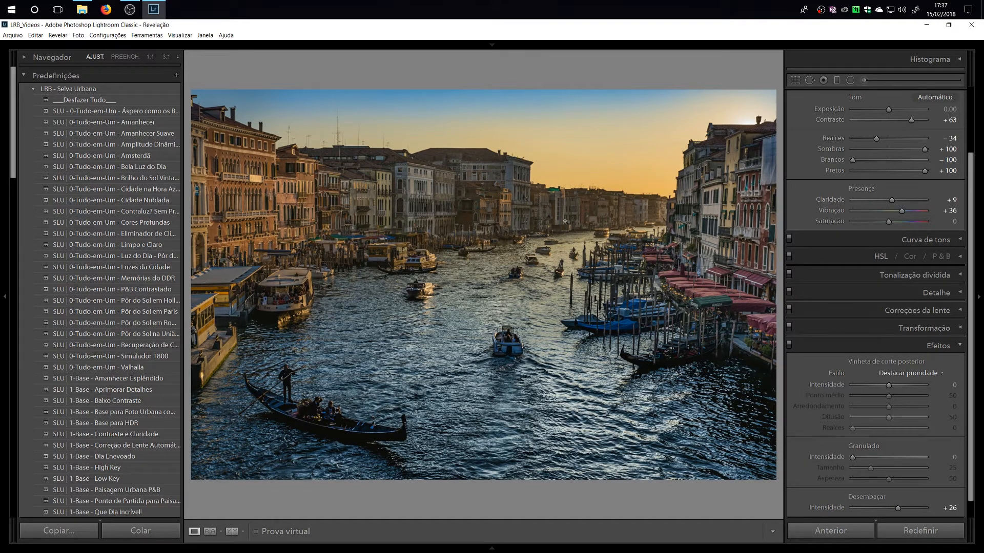
click(963, 347)
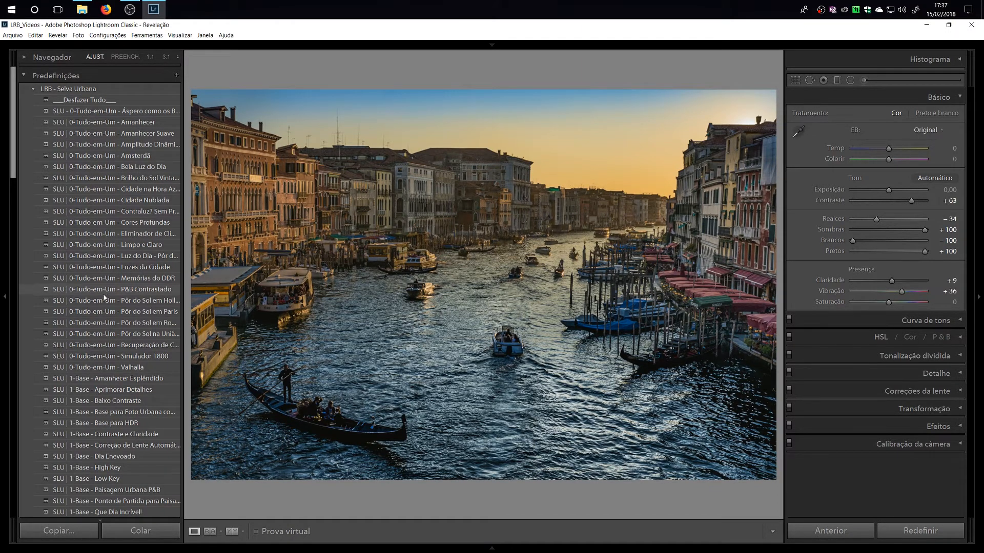
Apply the "SLU | 5-Acabamento - Destaque Intenso" preset to the canal photo and set the exposure to +0,37.
scroll(105, 299, down, 5)
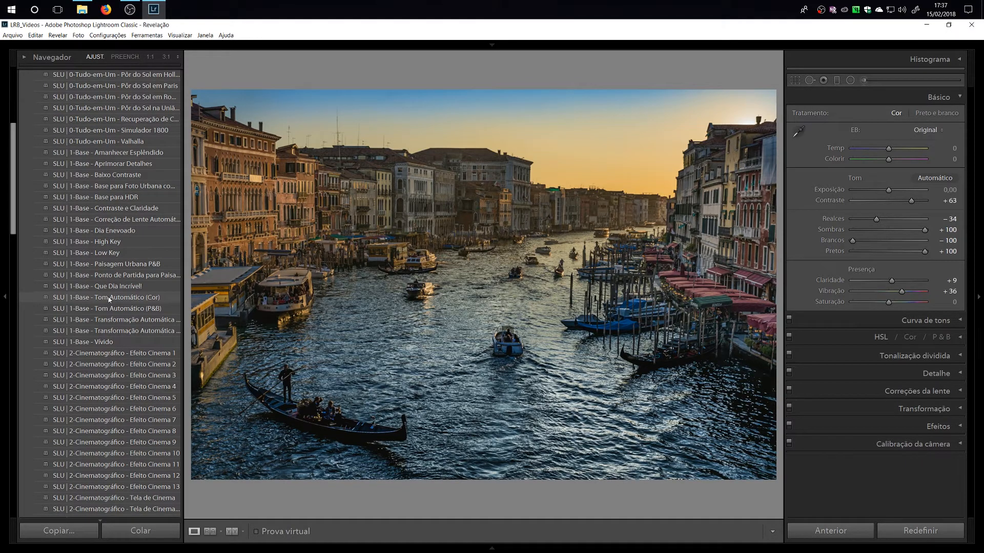
scroll(105, 300, up, 3)
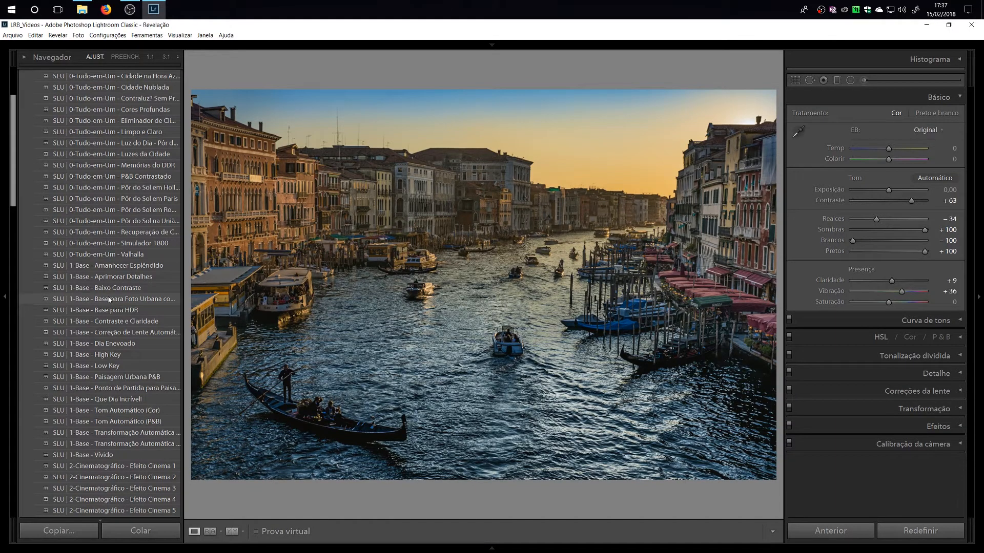
scroll(108, 299, down, 10)
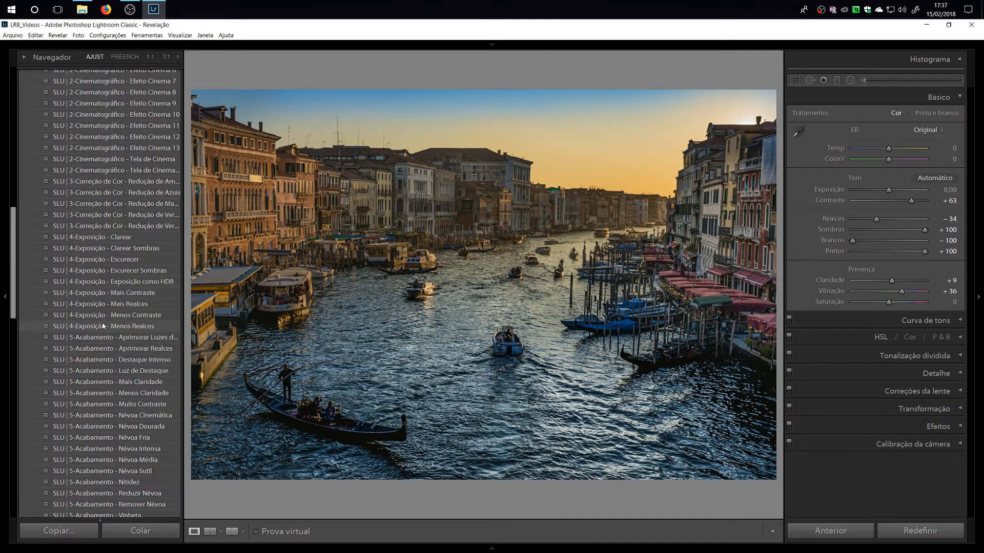
click(94, 359)
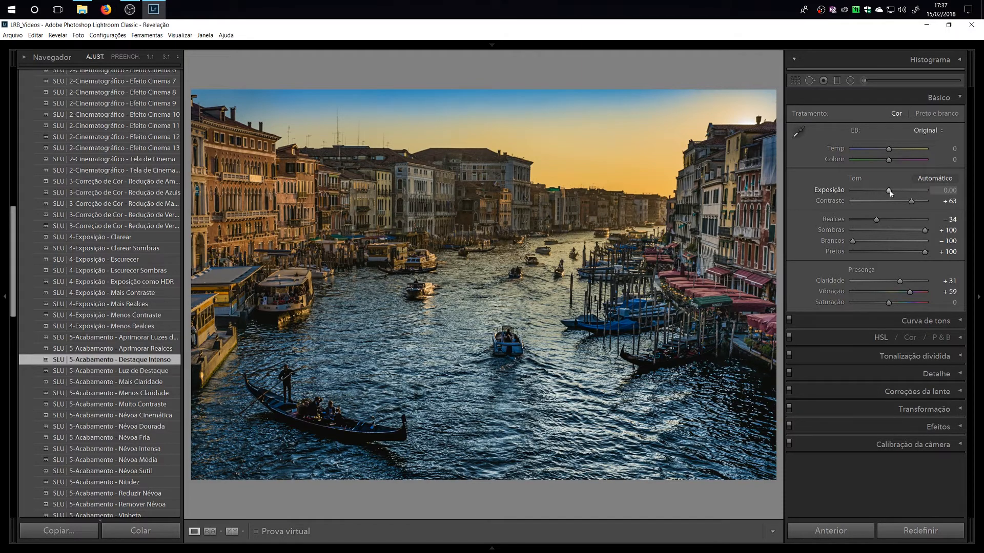
drag(889, 190, 890, 192)
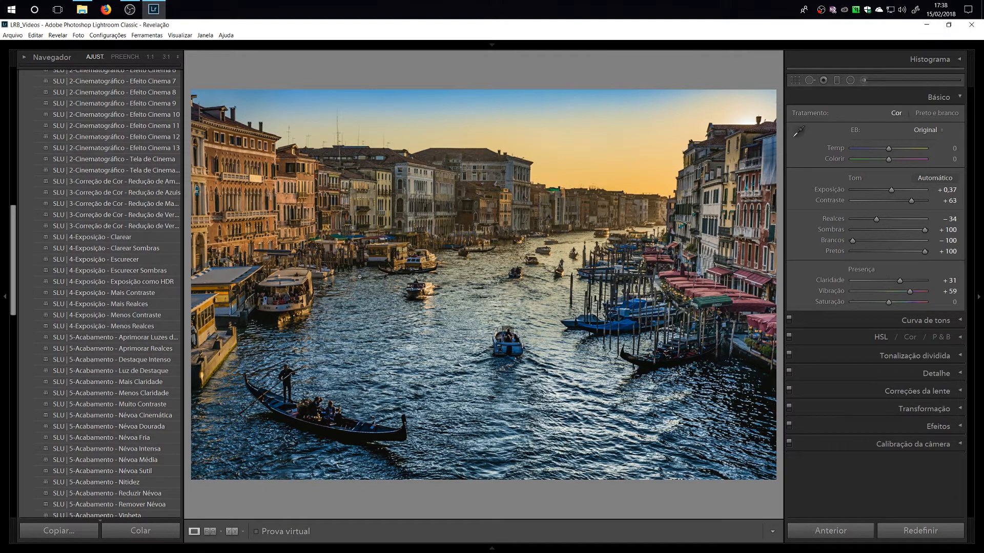
Brush the "Selva Urbana | Névoa - Adicionar Luz do Pôr do Sol Intensa" effect at size 15 from the sun across the sky.
key(k)
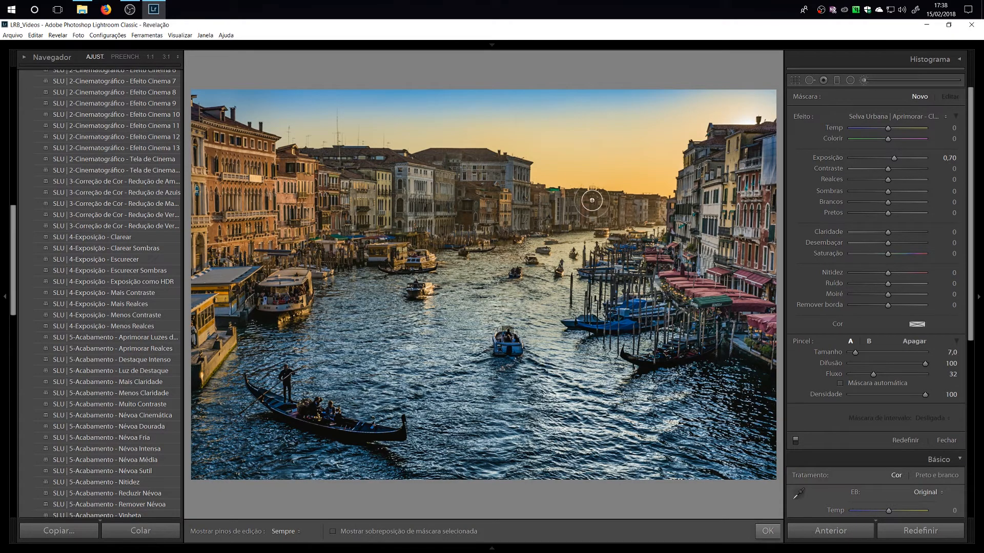
click(890, 117)
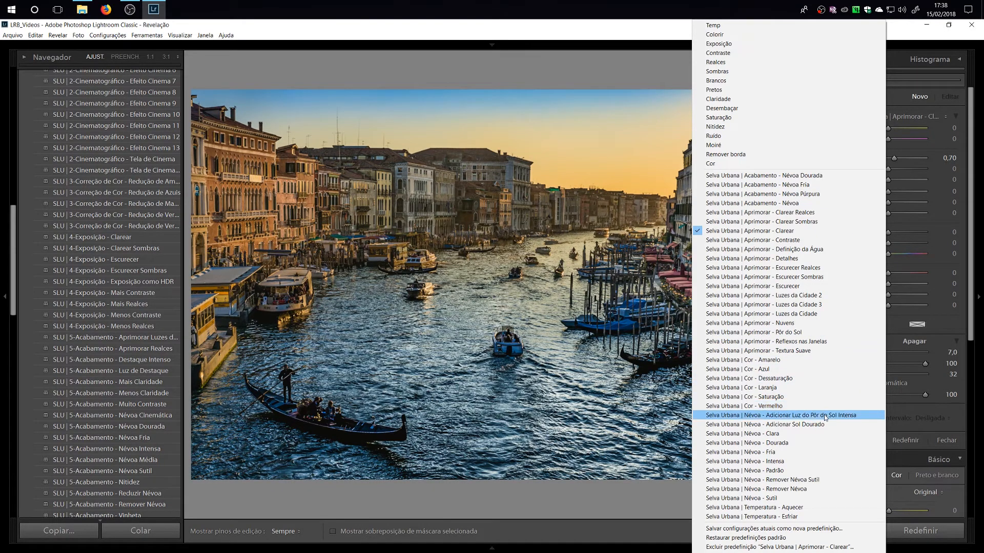
click(774, 416)
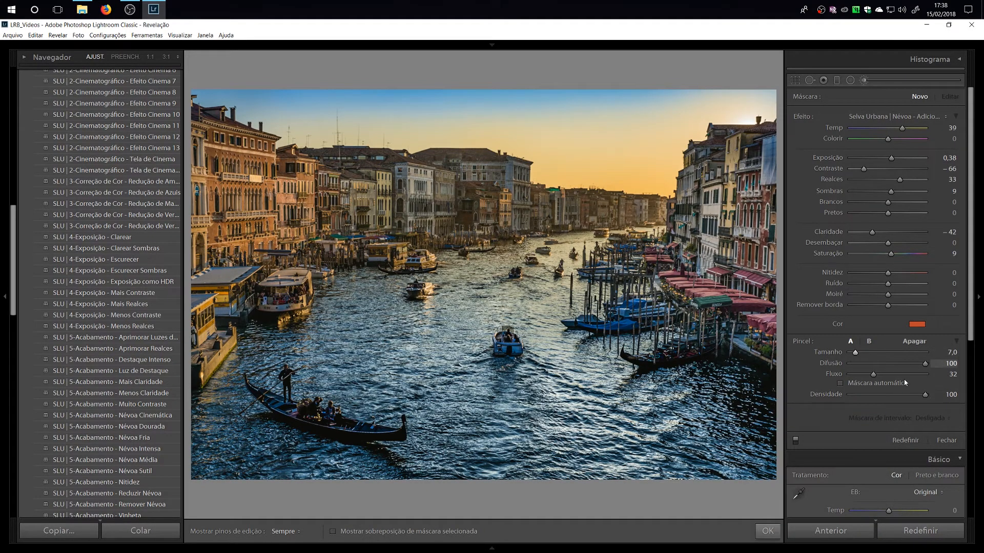
scroll(691, 160, up, 6)
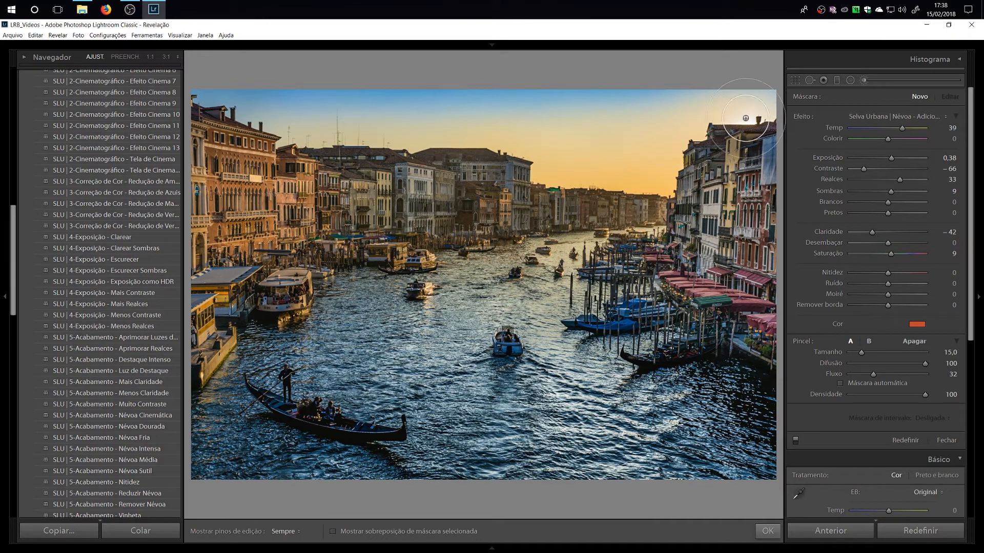
mouse_move(756, 118)
mouse_down()
mouse_move(702, 116)
mouse_move(725, 102)
mouse_move(641, 153)
mouse_move(594, 161)
mouse_move(513, 134)
mouse_move(651, 141)
mouse_move(741, 112)
mouse_move(542, 144)
mouse_move(515, 132)
mouse_move(441, 139)
mouse_move(451, 161)
mouse_up()
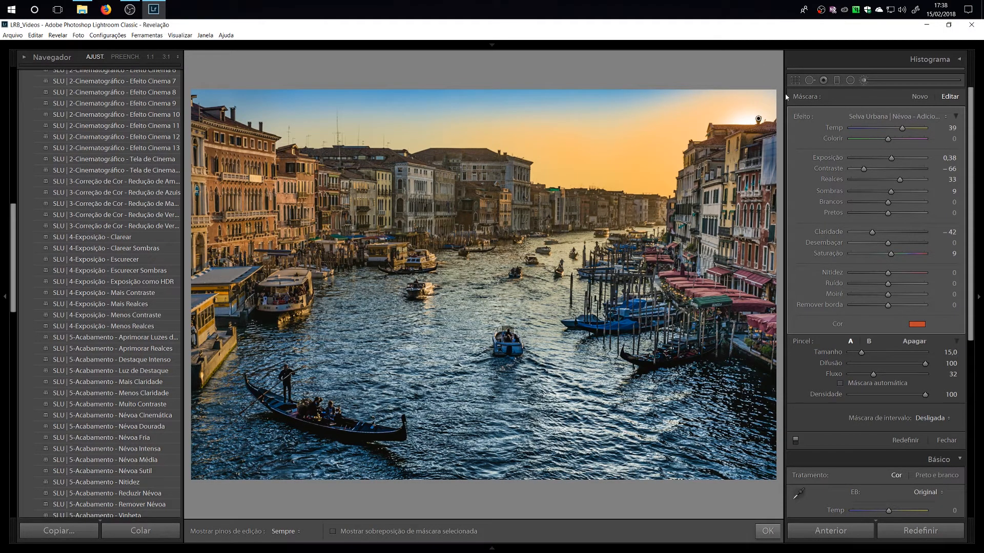
Create a new brush adjustment with the "Selva Urbana | Aprimorar - Definição da Água" effect at size 15 and paint it over the canal water.
click(920, 97)
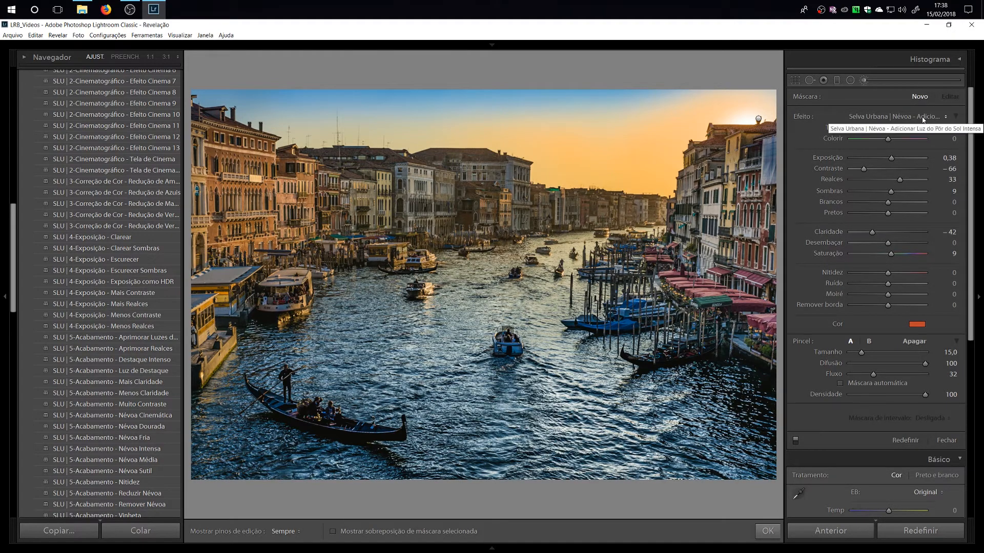
click(923, 120)
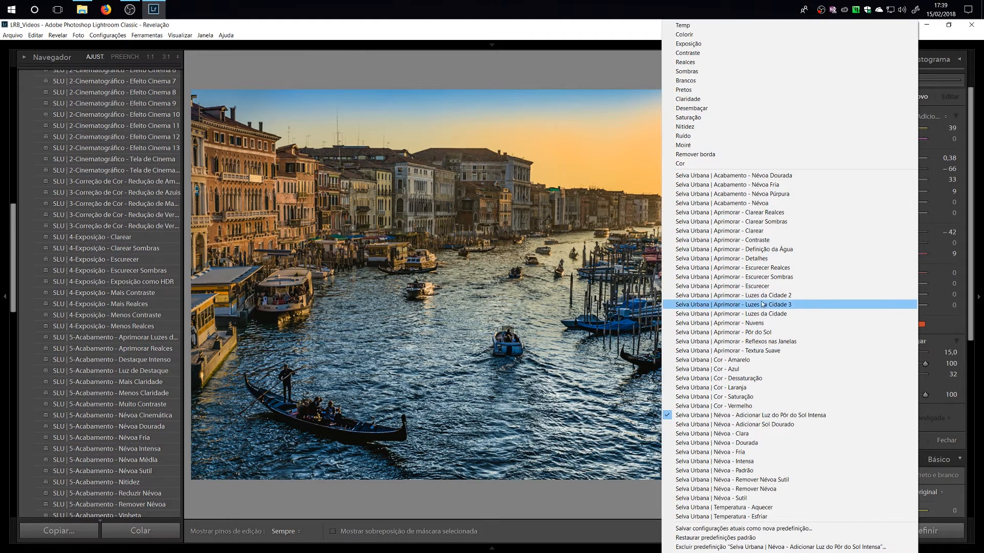
click(753, 250)
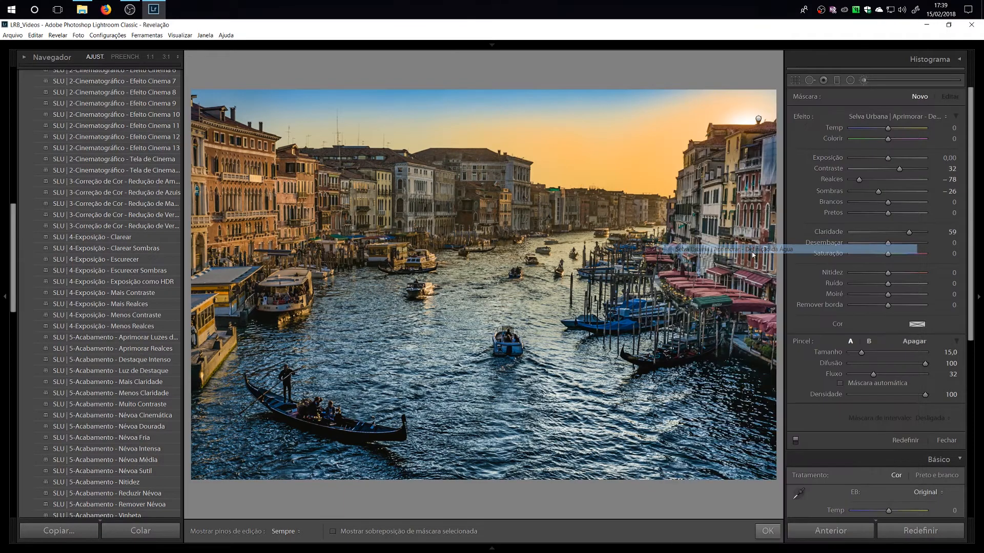
key(bracketleft)
key(bracketleft)
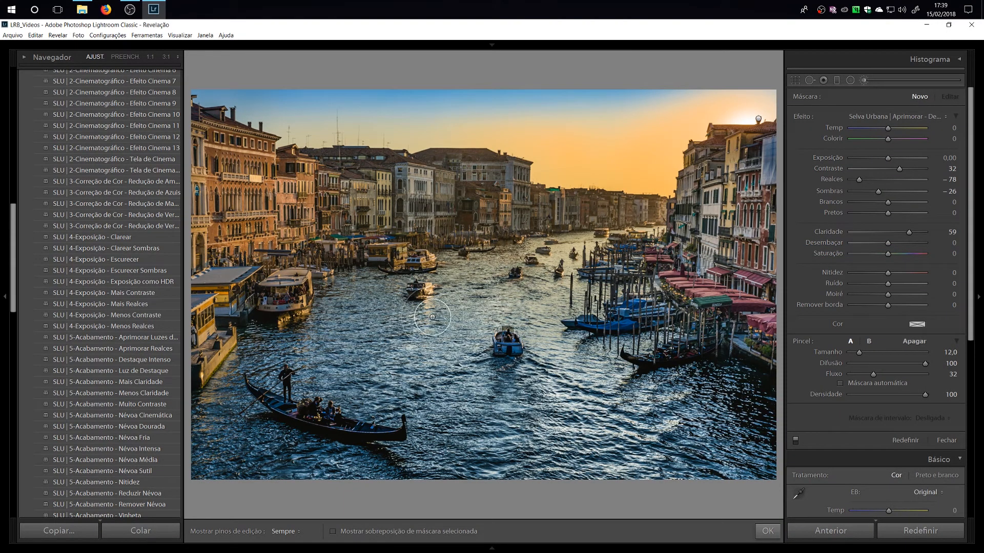
key(bracketright)
key(bracketright)
key(bracketright)
key(bracketright)
click(373, 310)
key(h)
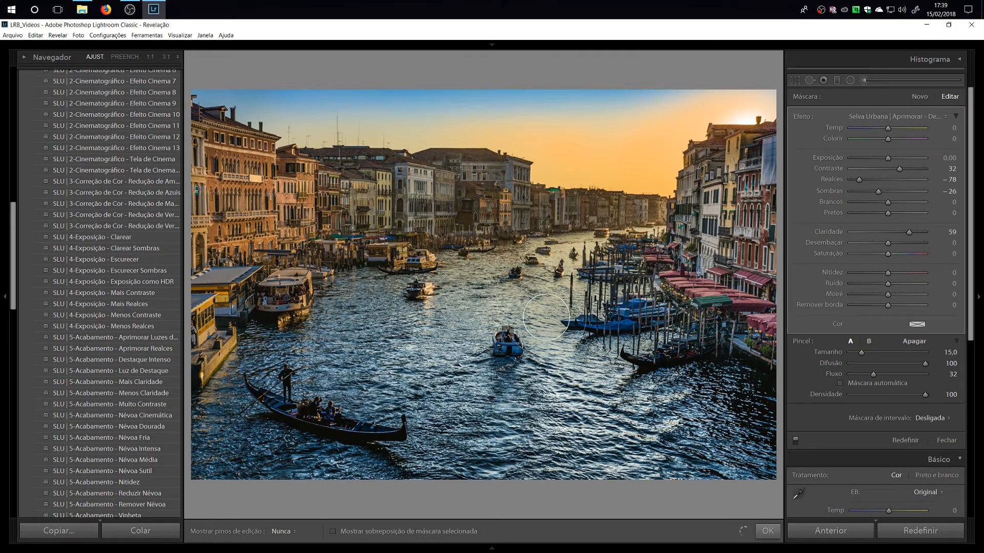
mouse_move(453, 343)
mouse_down()
mouse_move(403, 318)
mouse_move(380, 287)
mouse_move(413, 346)
mouse_move(422, 340)
mouse_up()
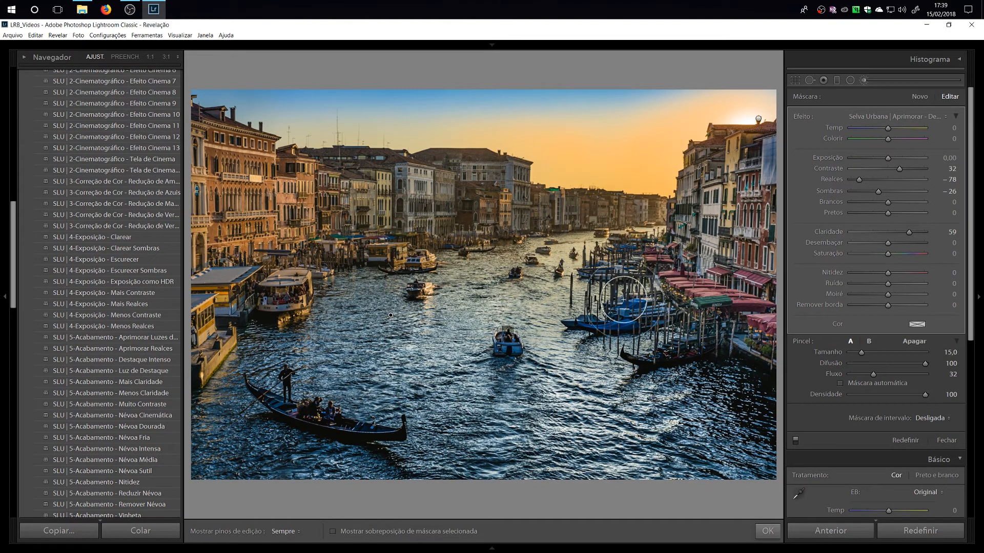
Reduce the brush size to 6 and continue painting the water definition effect around the boats farther up the canal.
scroll(558, 277, down, 7)
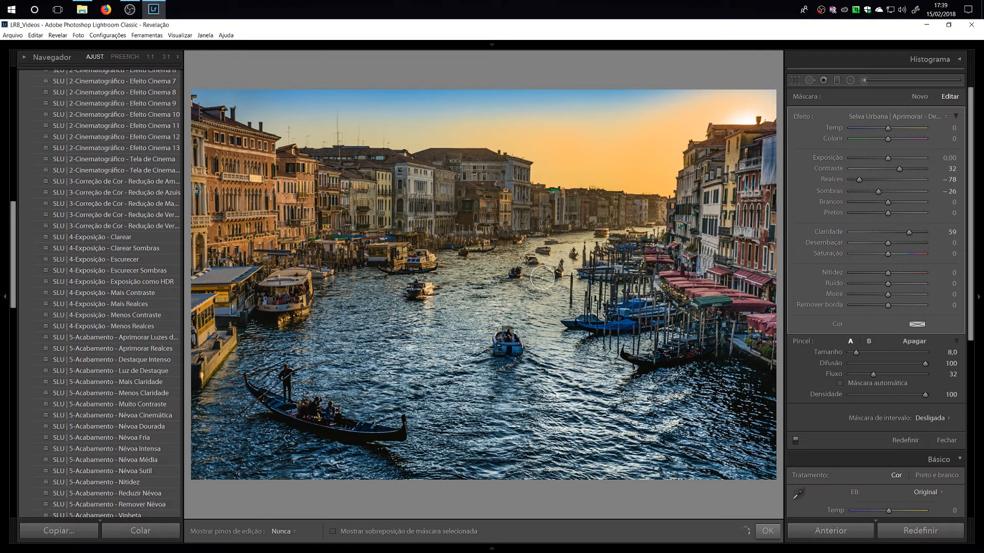
scroll(552, 272, down, 2)
key(h)
key(h)
Create a new brush adjustment with the "Selva Urbana | Aprimorar - Clarear" effect at size 15 and paint it over the buildings on both sides of the canal.
click(919, 97)
click(914, 119)
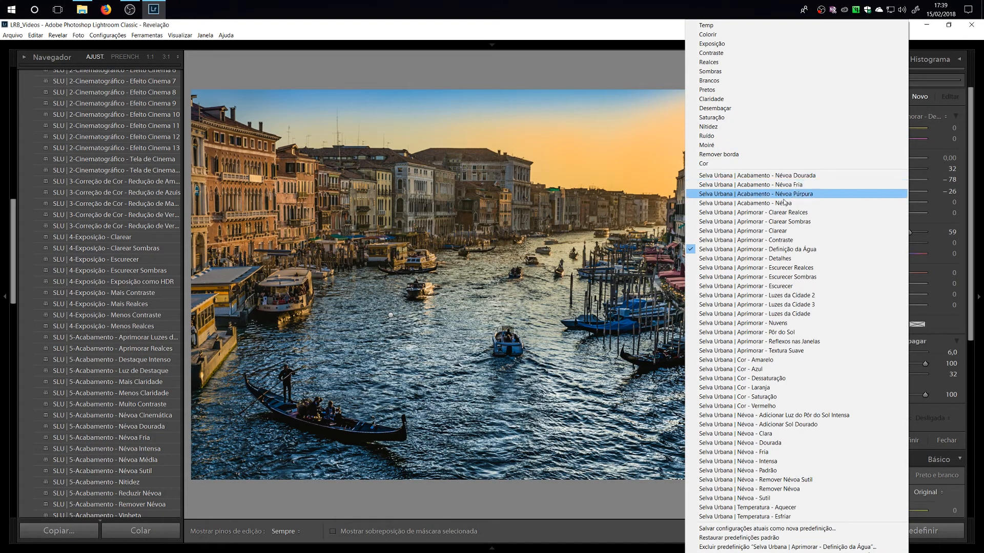
click(766, 231)
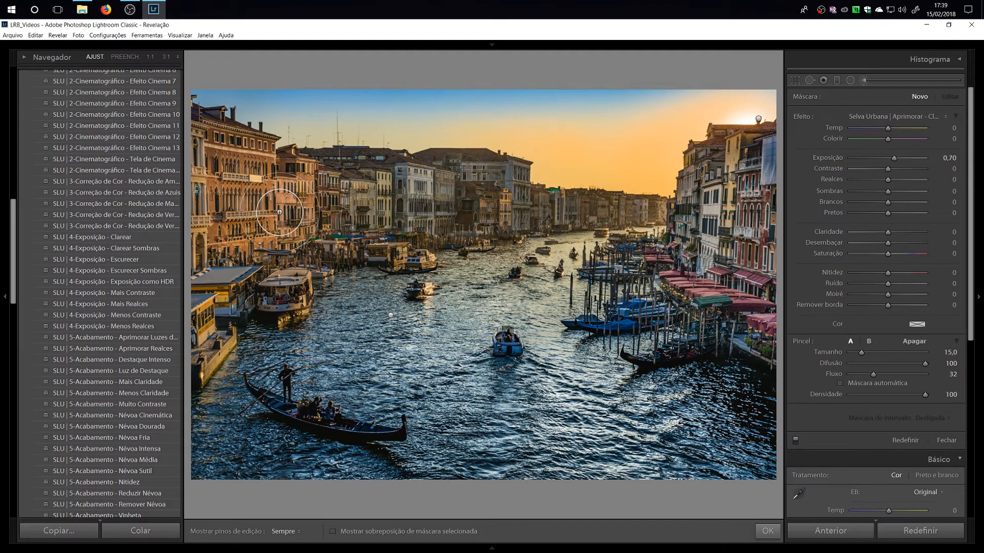
key(h)
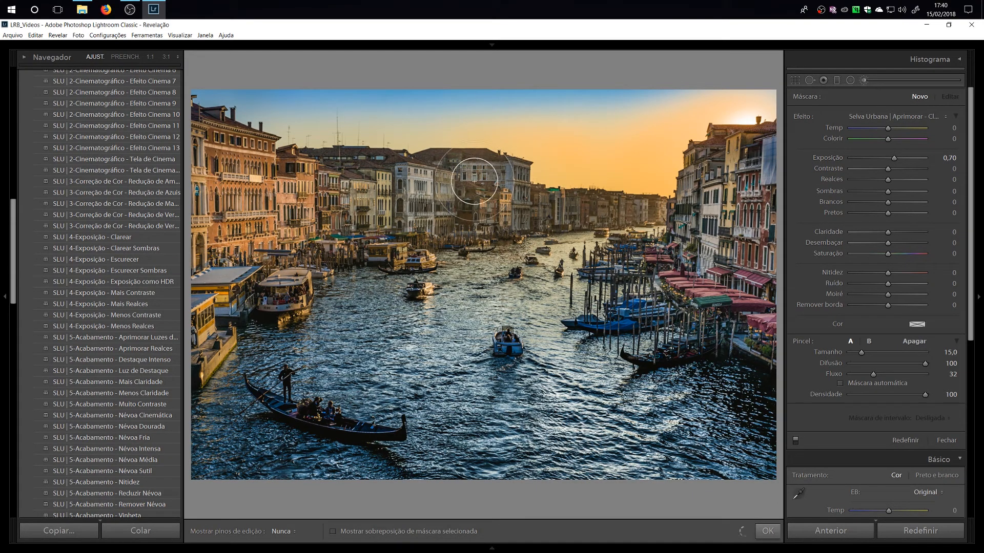
key(h)
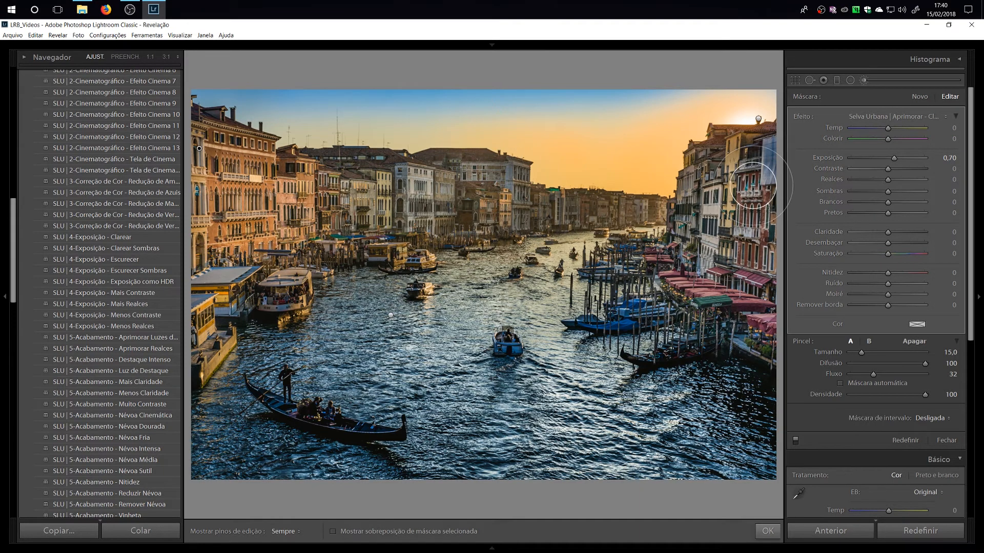
key(h)
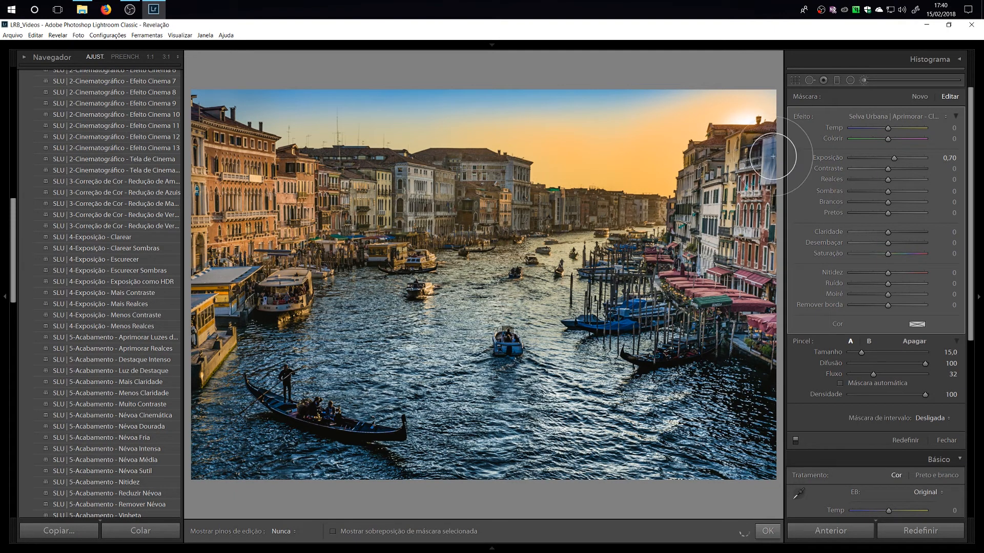
key(h)
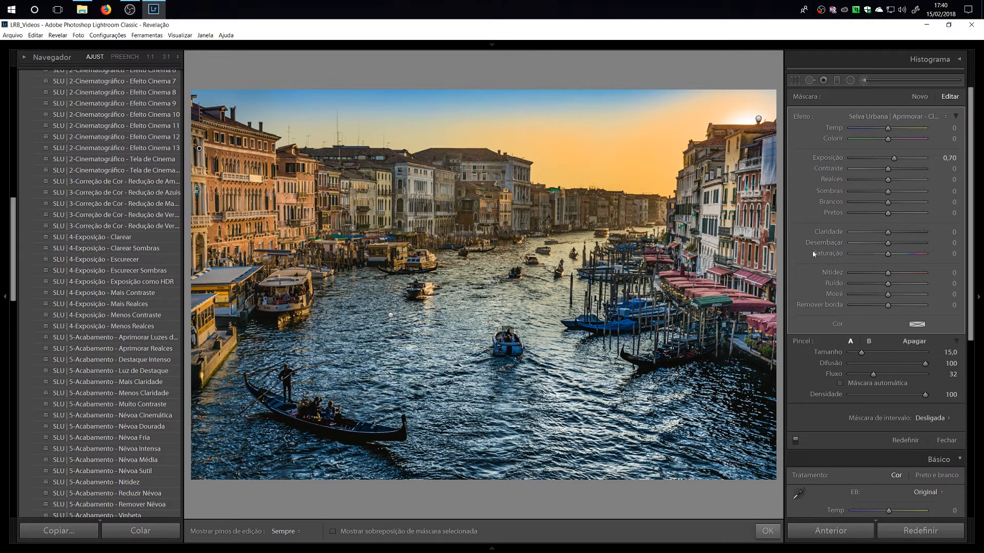
Close the brush adjustment, hide both side panels and compare the finished canal photo before and after.
key(k)
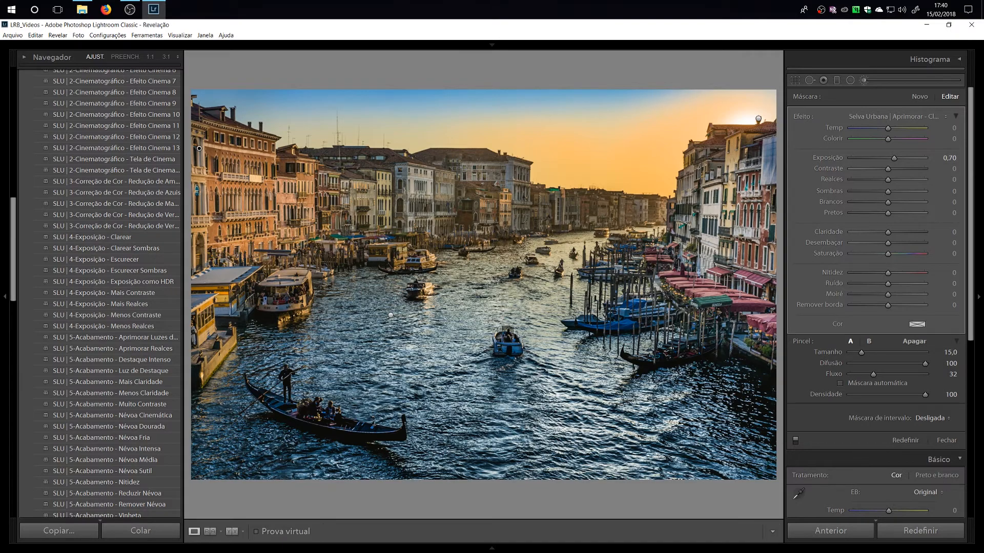
click(977, 307)
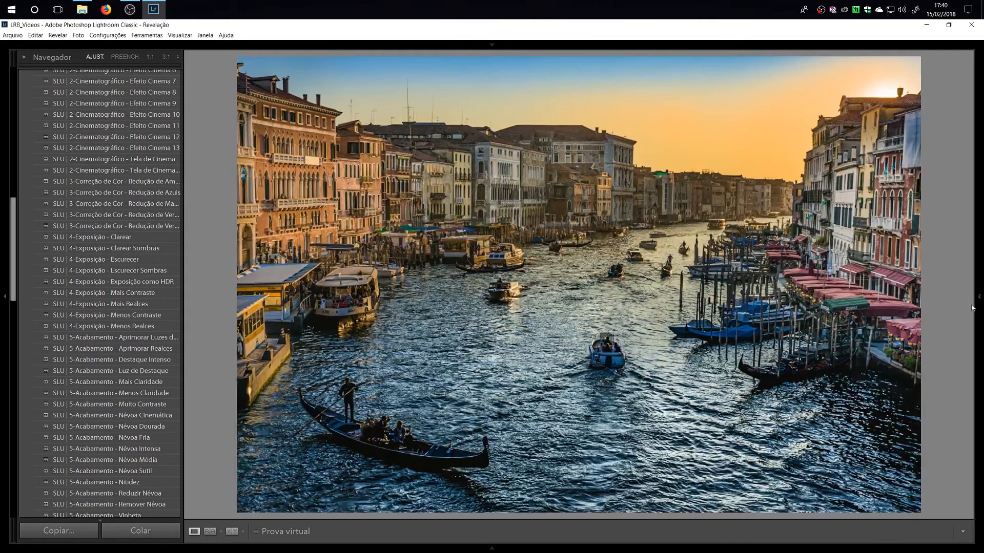
click(4, 297)
click(58, 531)
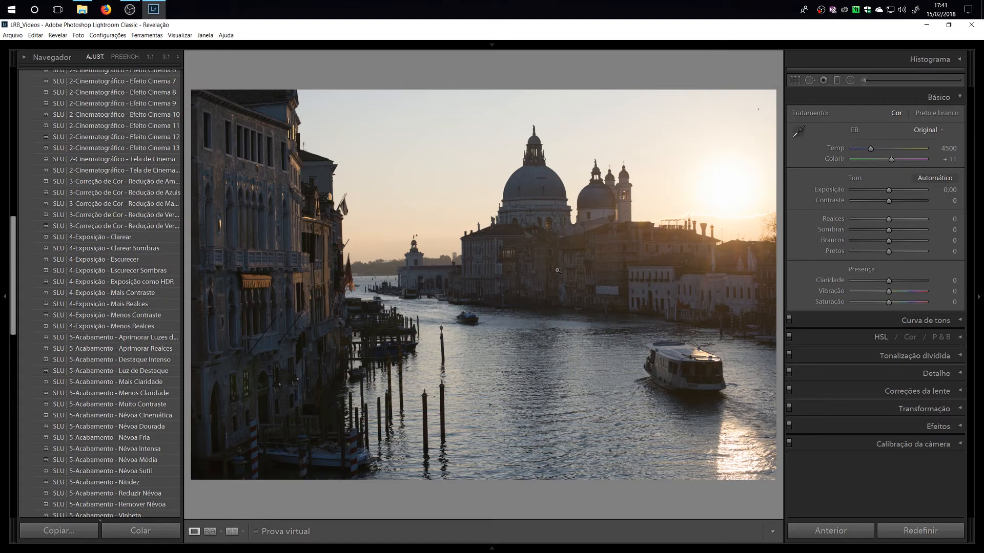
Apply the "SLU | 0-Tudo-em-Um - P&B Contrastado" preset to the domed church photo, and set Contraste to +29 and Claridade to +39.
scroll(117, 292, up, 10)
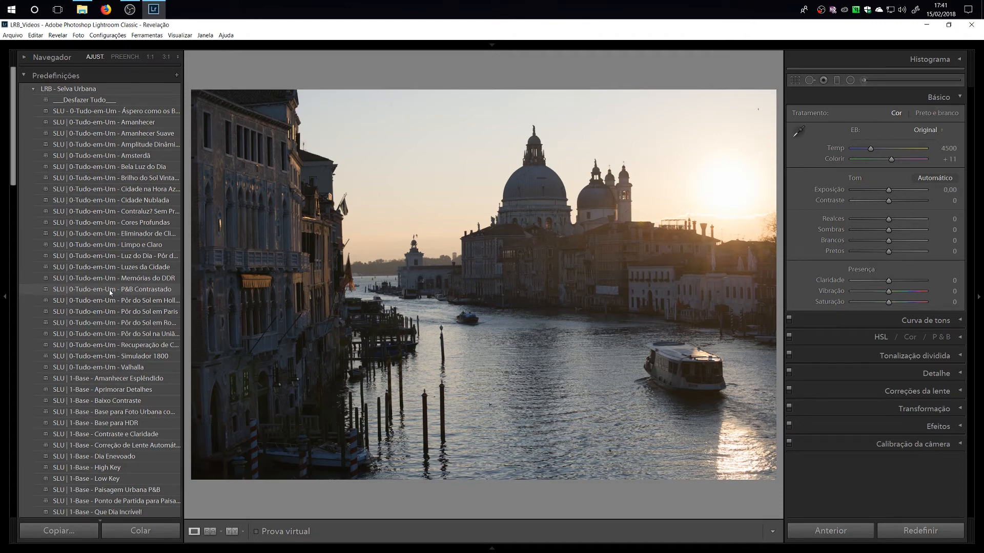
click(110, 290)
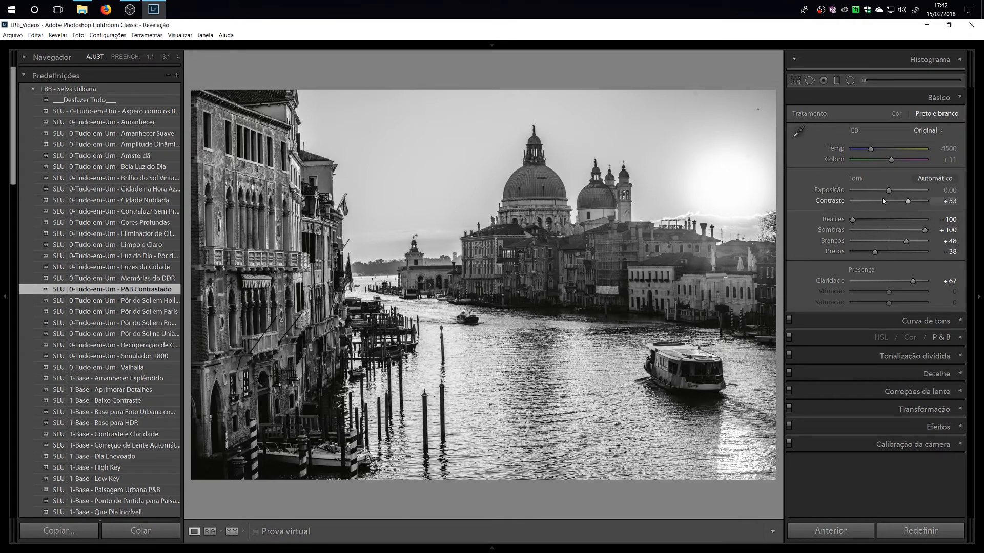
drag(908, 203, 899, 202)
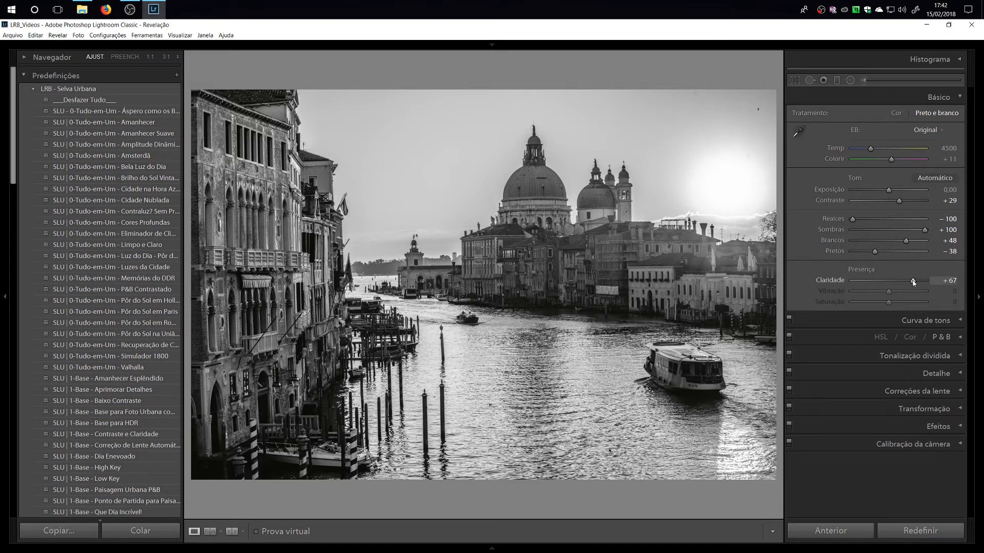
drag(914, 282, 904, 283)
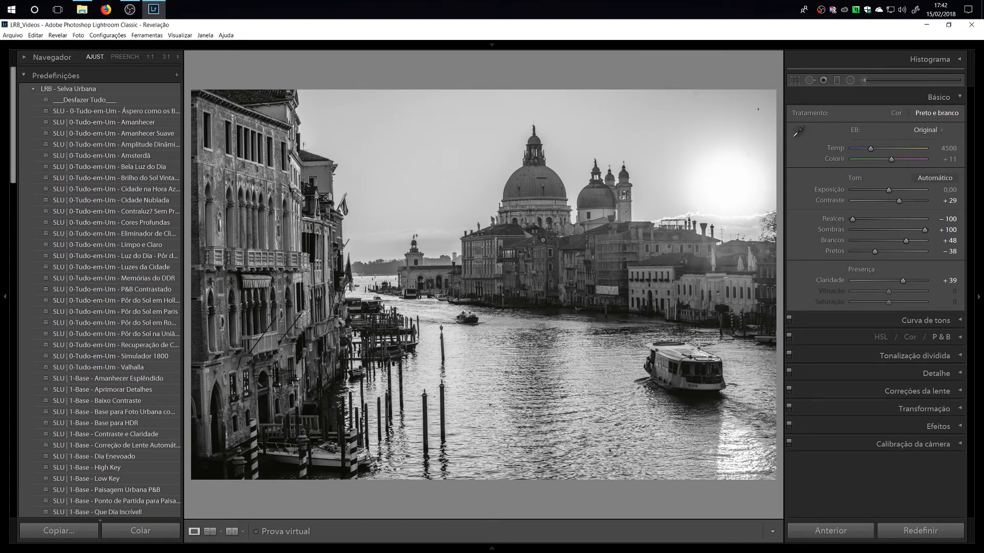
Create a brush adjustment with the "Selva Urbana | Aprimorar - Definição da Água" effect at size 13 and paint the water near the sun's reflection.
click(921, 82)
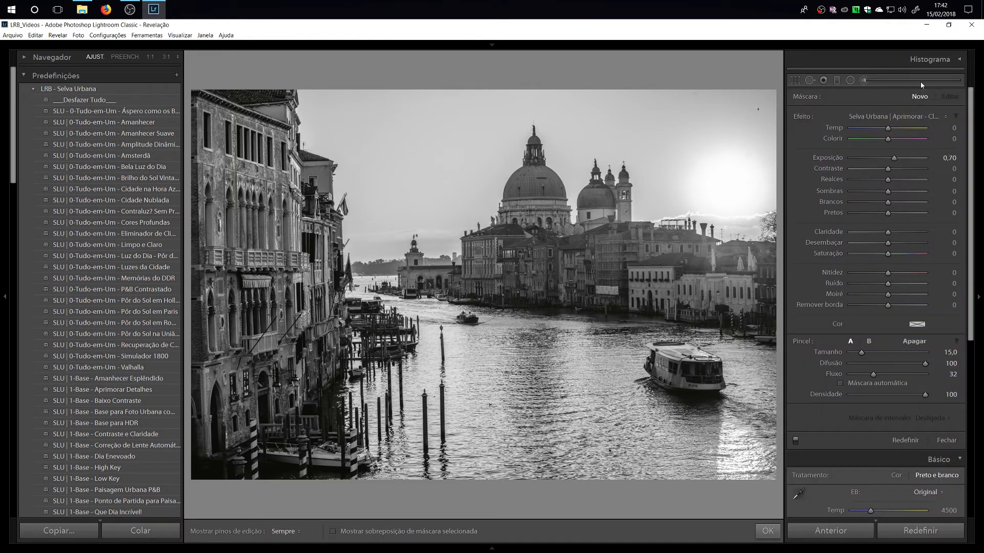
click(907, 118)
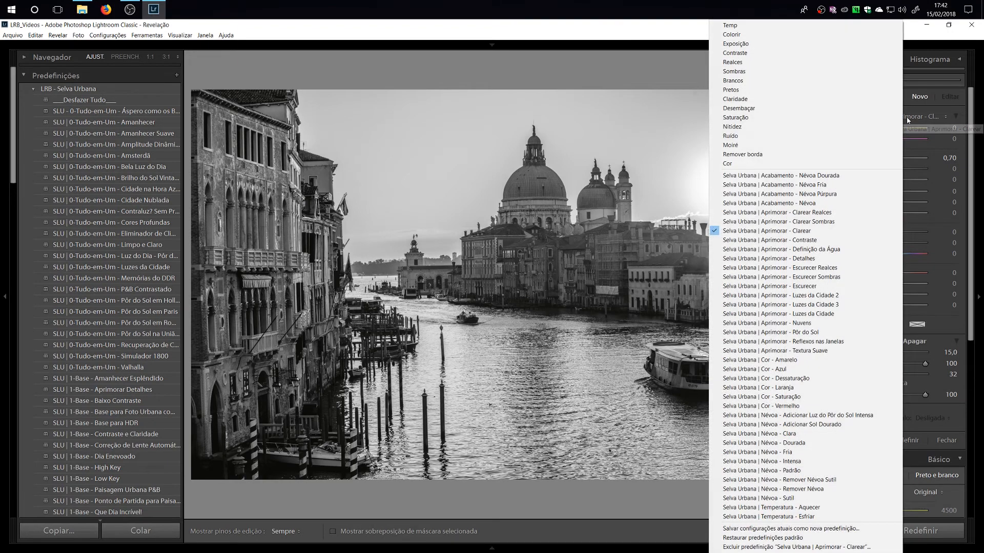
click(820, 250)
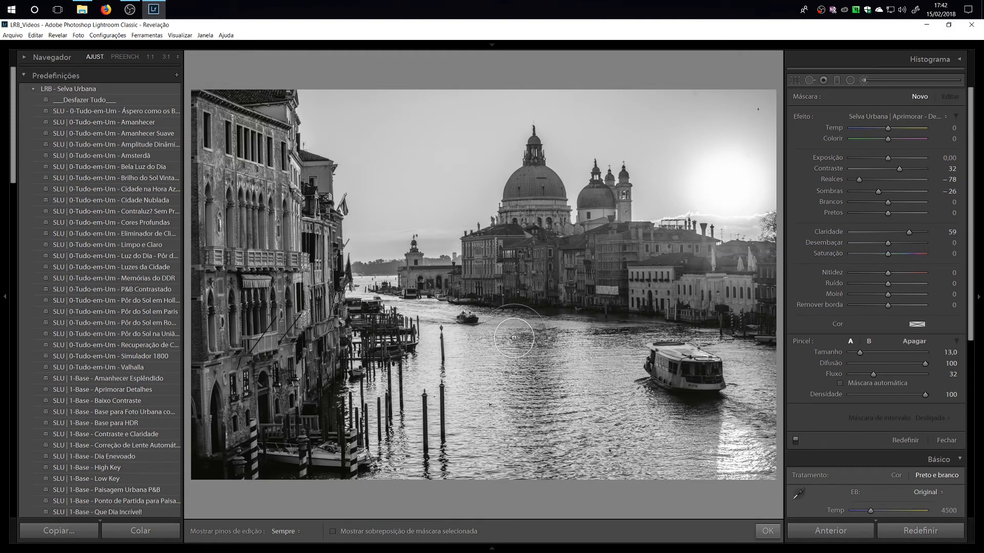
key(h)
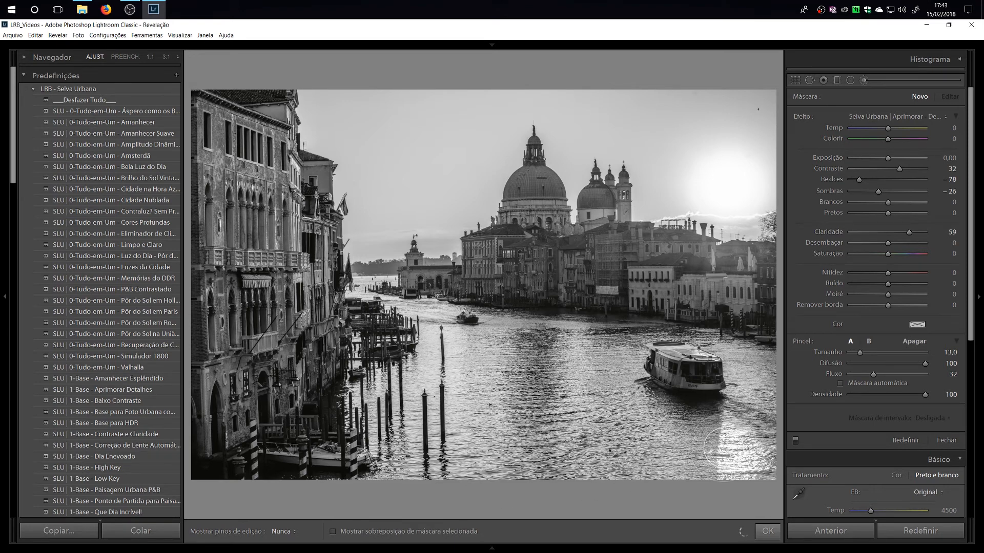
mouse_move(722, 447)
mouse_down()
mouse_move(747, 445)
mouse_move(741, 385)
mouse_move(765, 412)
mouse_move(757, 370)
mouse_move(741, 354)
mouse_up()
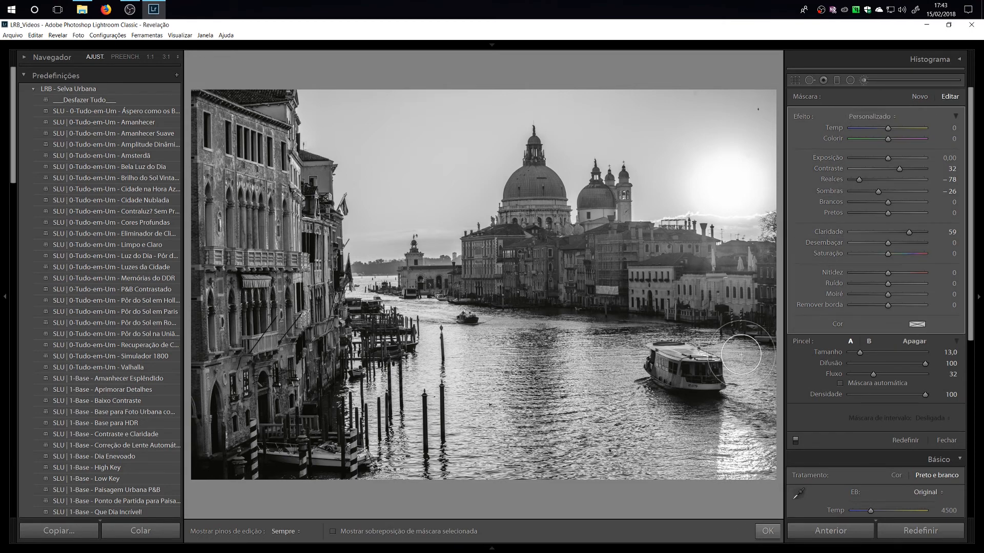
Set the brush flow to 100 and size to 9, and continue painting water definition around the large boat and sun reflection.
scroll(740, 353, down, 4)
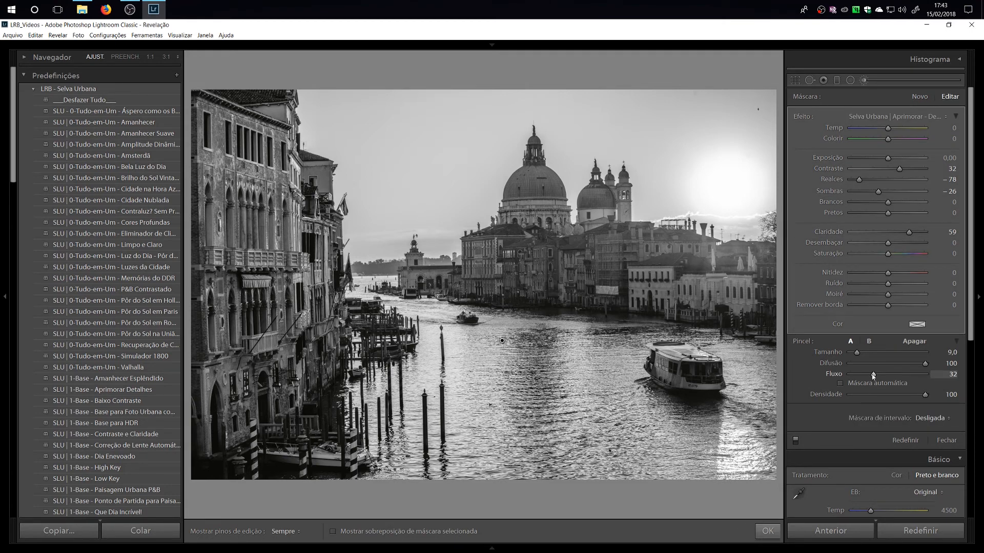
drag(873, 375, 944, 377)
scroll(694, 337, up, 1)
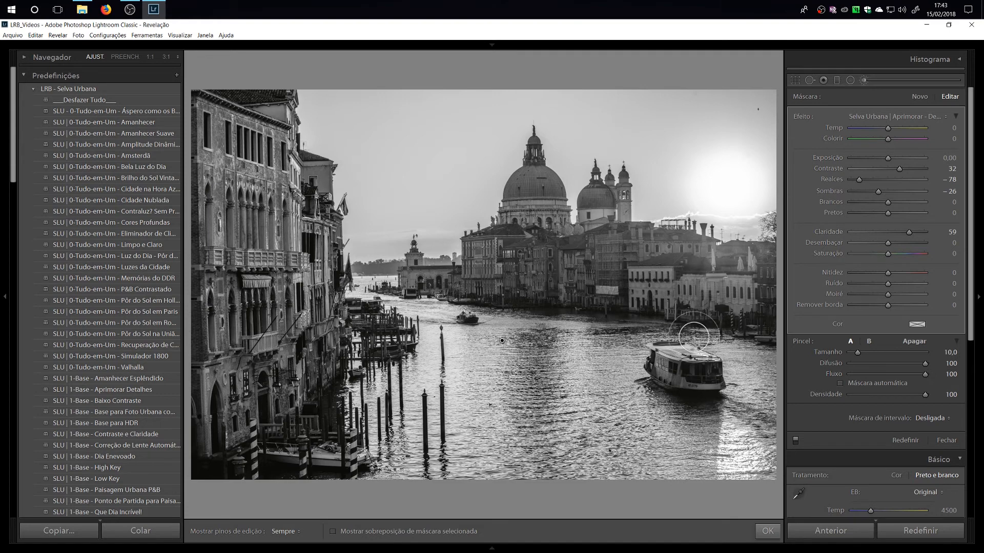
scroll(694, 337, down, 1)
key(h)
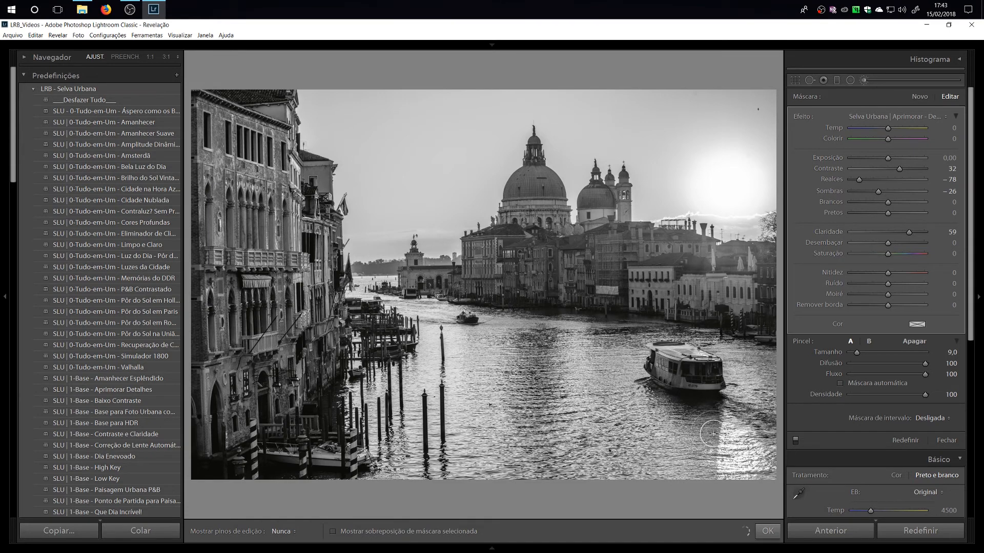
Paint water definition over the rest of the canal at size 15, reducing the brush to 10 and 9 for tighter areas.
scroll(686, 445, up, 6)
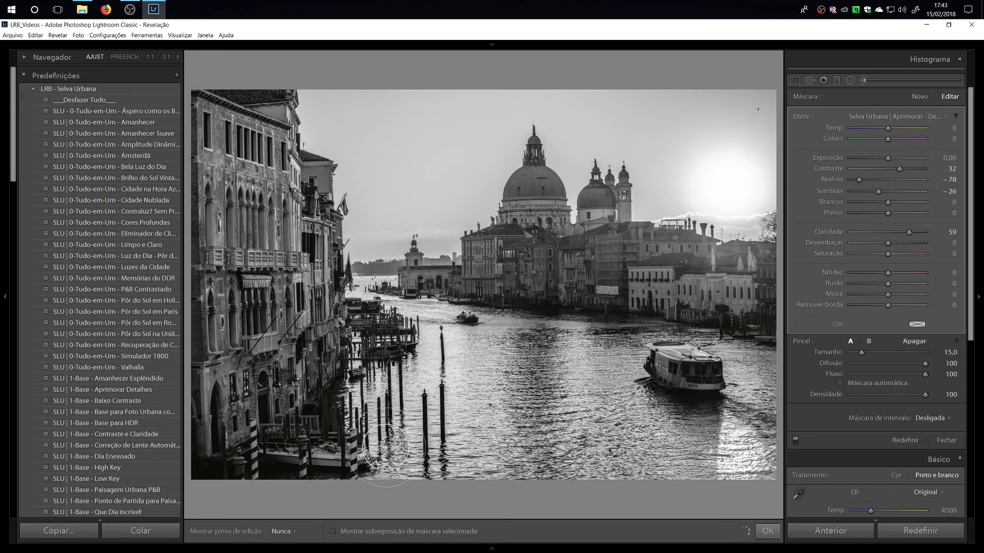
scroll(450, 344, down, 5)
key(h)
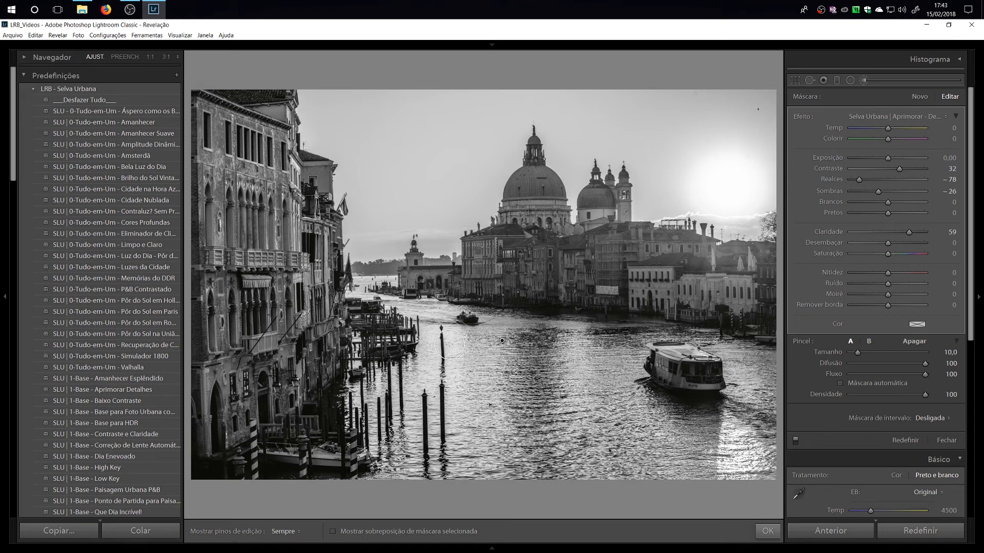
scroll(450, 344, down, 1)
key(h)
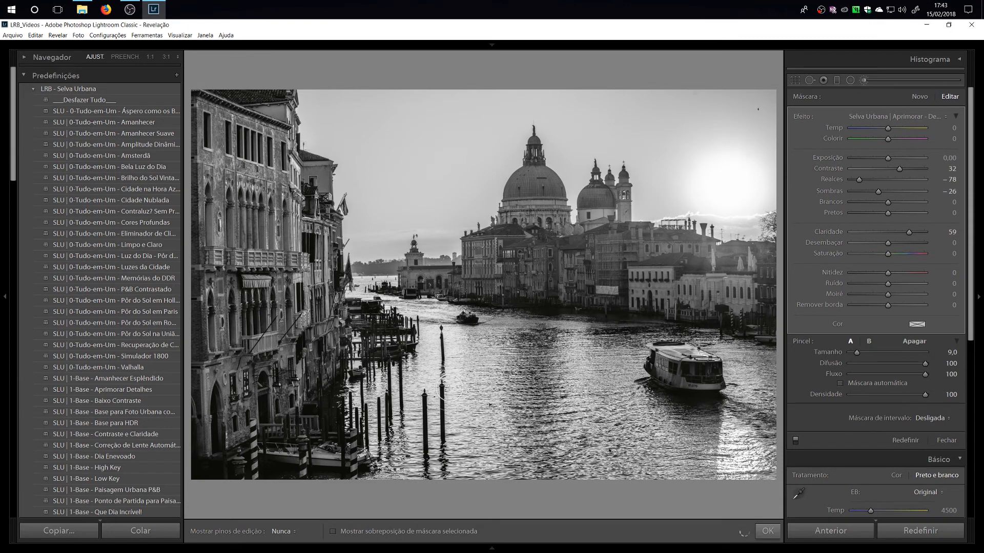
key(h)
Create a new brush adjustment with the "Selva Urbana | Aprimorar - Clarear" effect at size 15 and paint it over the large building in the foreground.
click(919, 96)
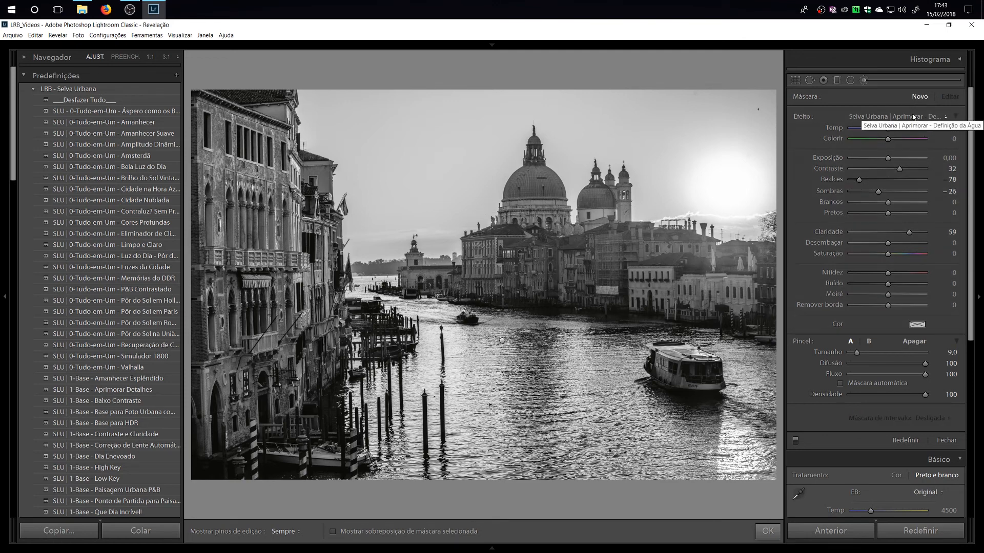
click(916, 117)
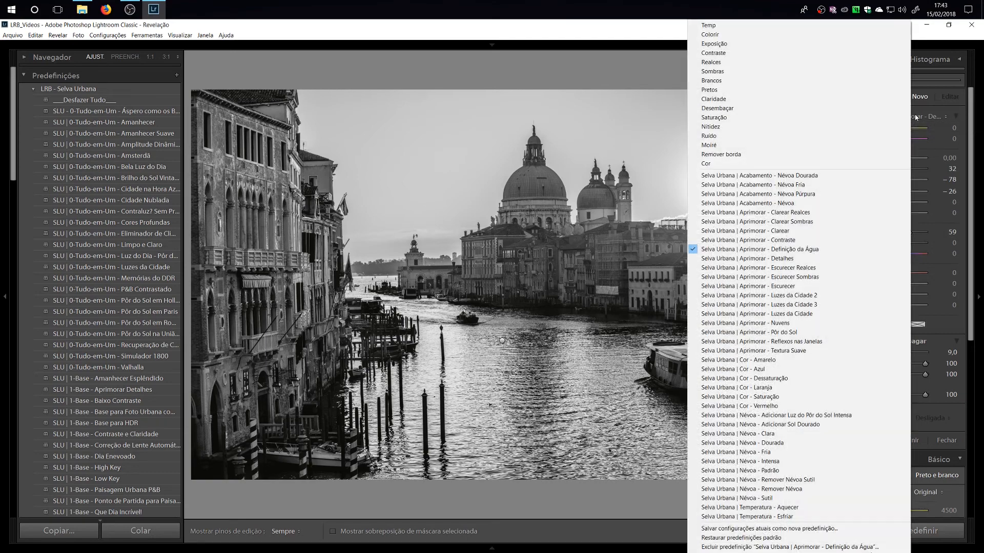
click(790, 231)
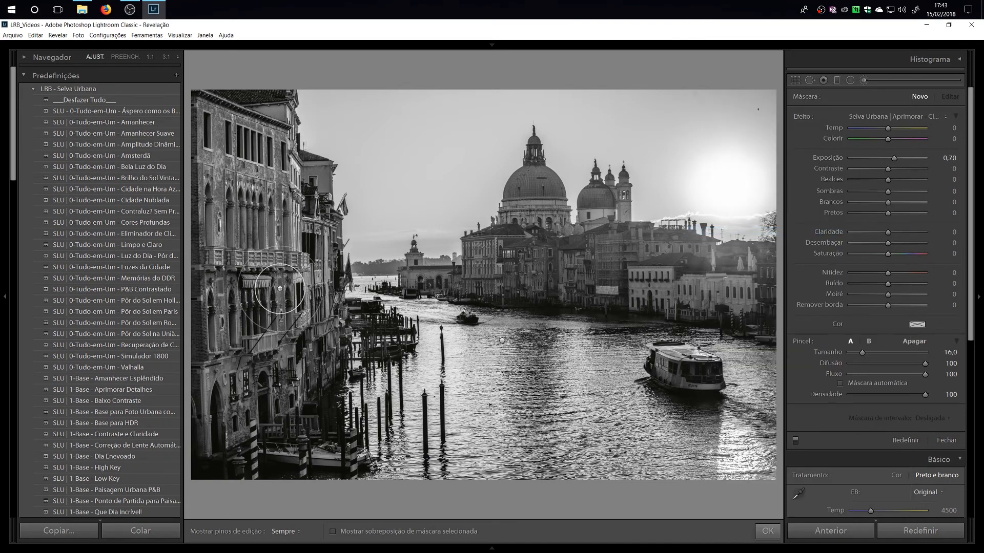
key(h)
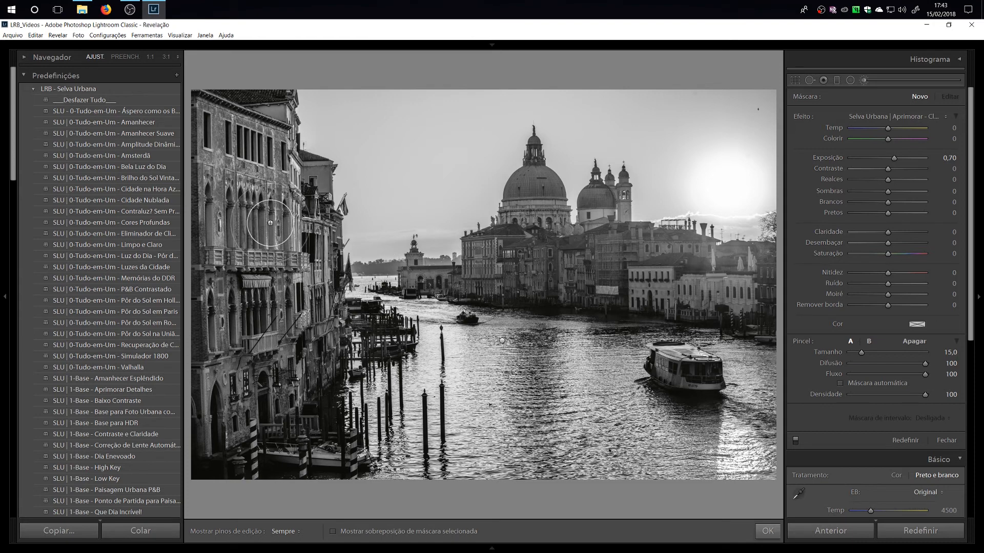
mouse_move(264, 277)
mouse_down()
mouse_move(236, 157)
mouse_move(222, 150)
mouse_move(241, 341)
mouse_move(264, 315)
mouse_move(291, 398)
mouse_move(307, 369)
mouse_move(312, 303)
mouse_move(304, 185)
mouse_move(223, 134)
mouse_move(219, 379)
mouse_up()
key(h)
Reduce the brush to size 10 and 7 and paint the brightening effect over the buildings across the canal.
key([)
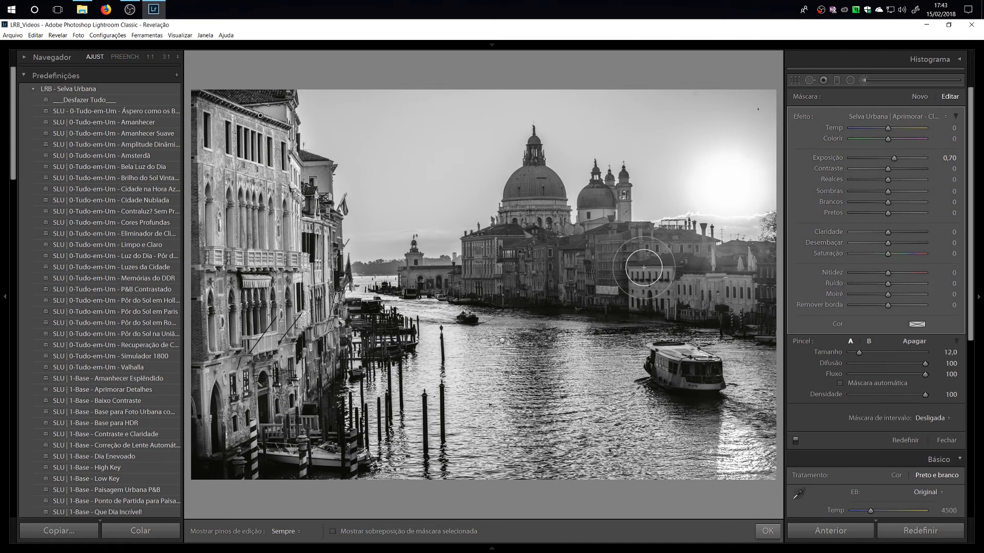
key([)
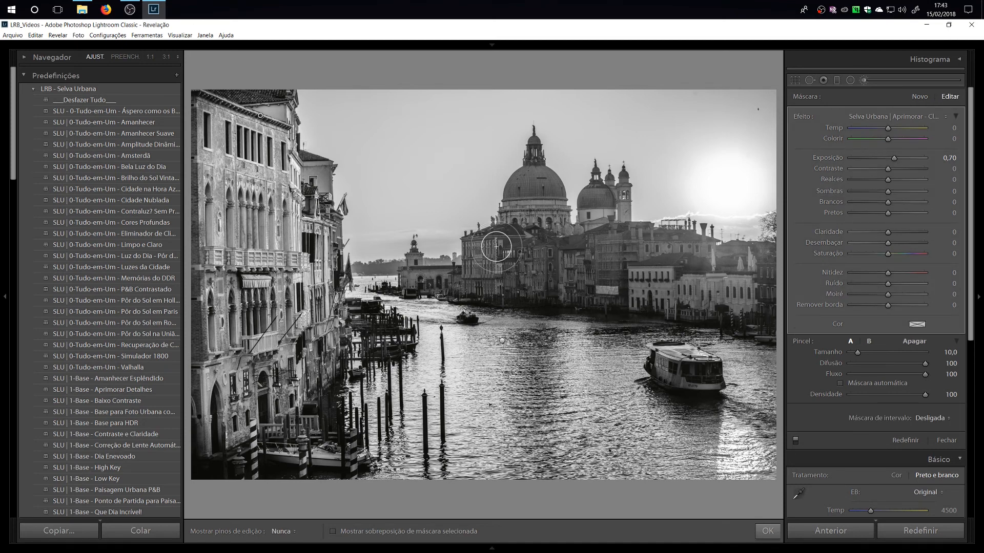
mouse_move(495, 251)
mouse_down()
mouse_move(493, 287)
mouse_move(513, 257)
mouse_move(535, 257)
mouse_move(548, 277)
mouse_move(533, 195)
mouse_move(534, 225)
mouse_move(600, 271)
mouse_move(611, 269)
mouse_move(604, 207)
mouse_move(614, 266)
mouse_move(640, 283)
mouse_move(638, 263)
mouse_move(672, 281)
mouse_move(691, 269)
mouse_move(767, 269)
mouse_up()
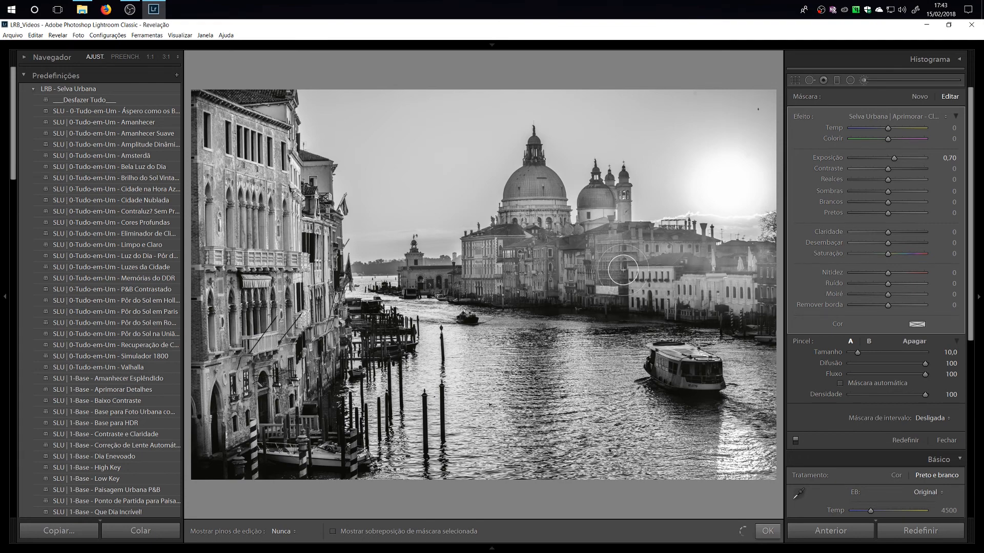
scroll(465, 277, down, 2)
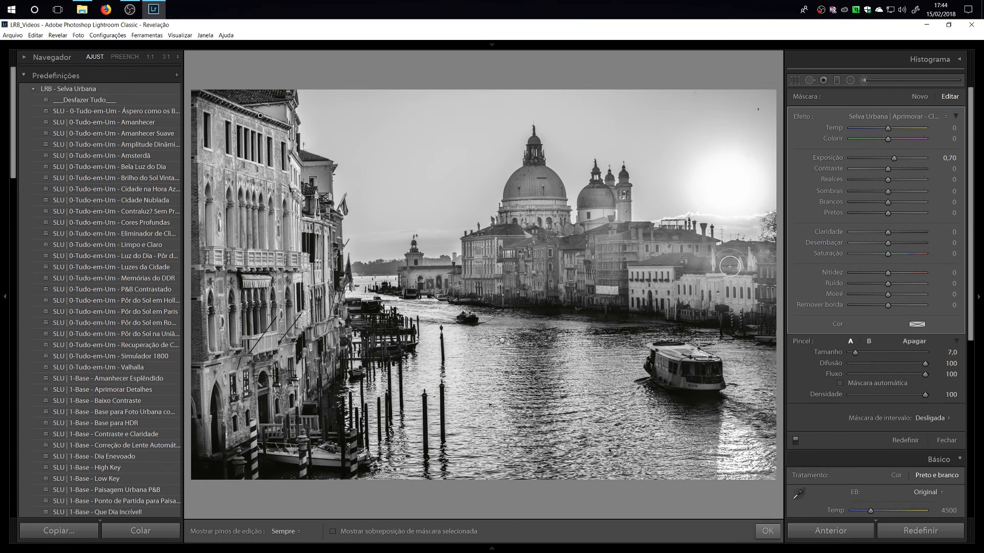
scroll(699, 259, down, 1)
Set the brightening brush's Realces to −29 and Pretos to −9, close it, and set the photo's Desembaçar intensity to +14.
drag(888, 180, 885, 214)
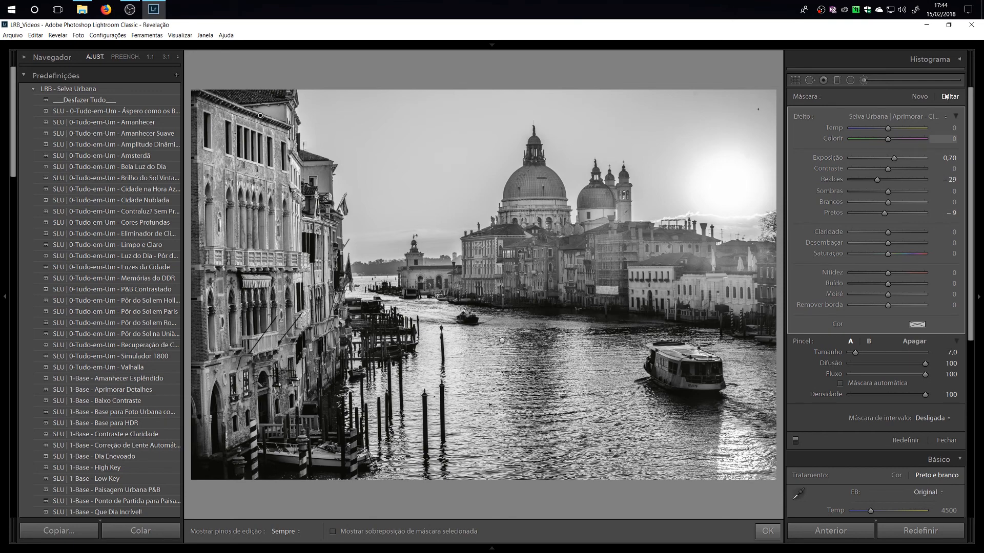
key(k)
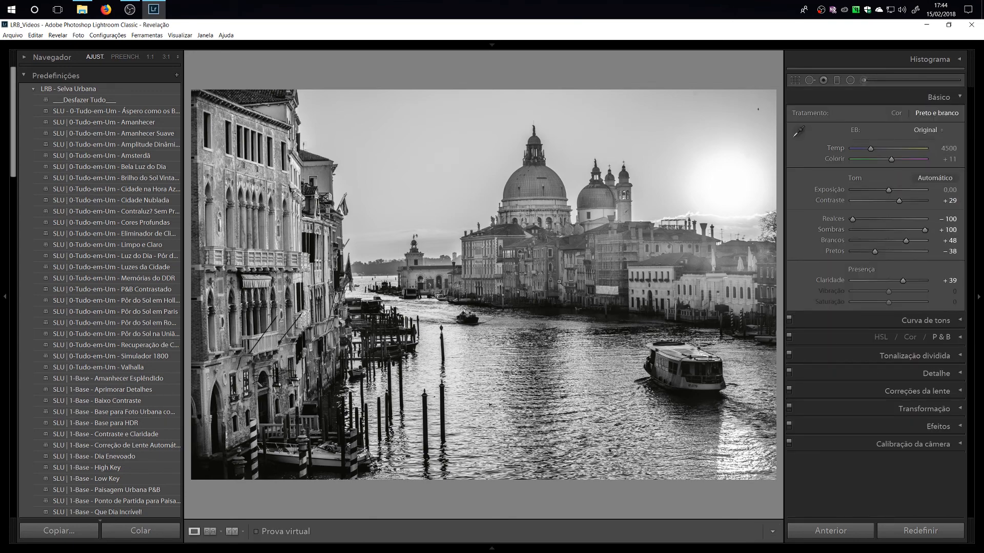
click(959, 426)
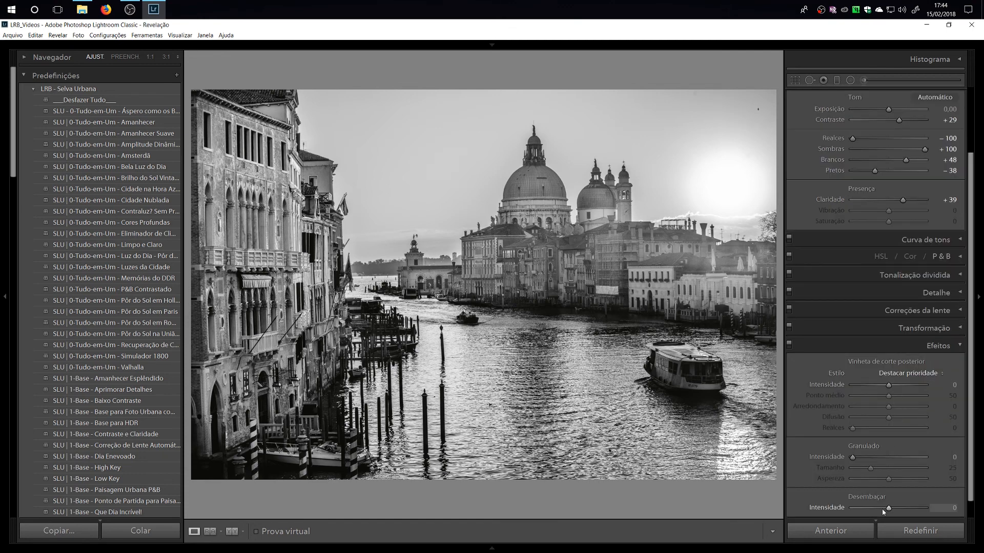
drag(882, 508, 894, 509)
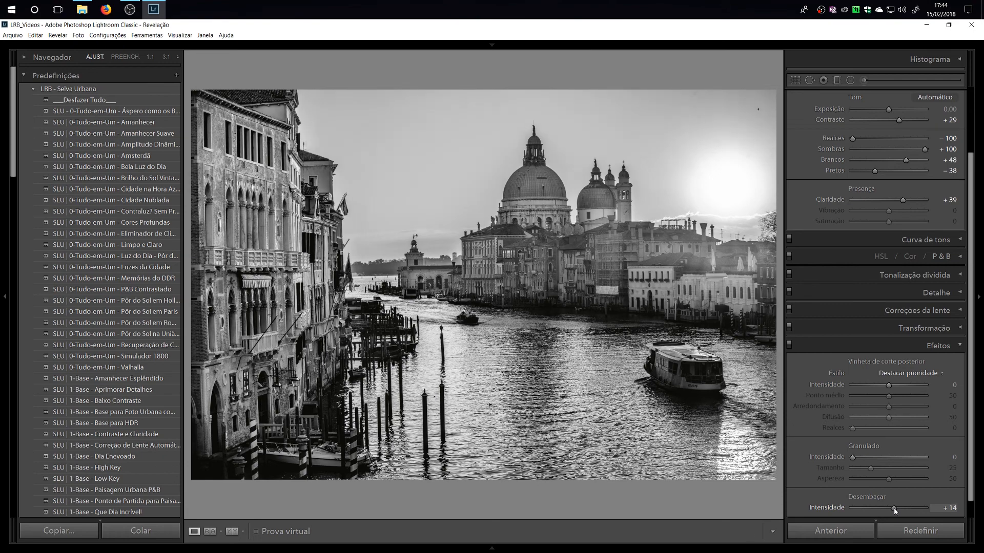
Hide the side panels and compare the black-and-white photo side by side before and after.
scroll(938, 154, up, 3)
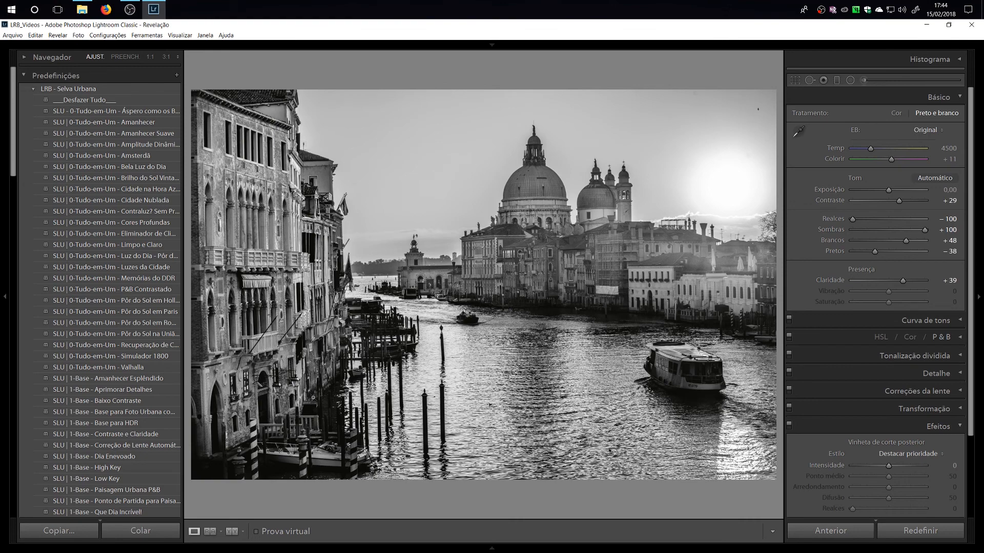
key(Tab)
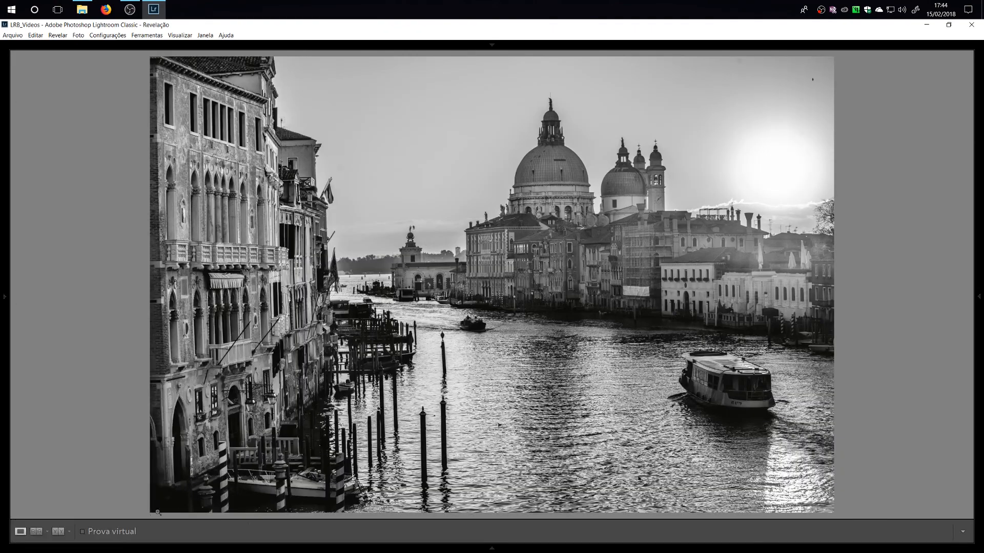
click(59, 533)
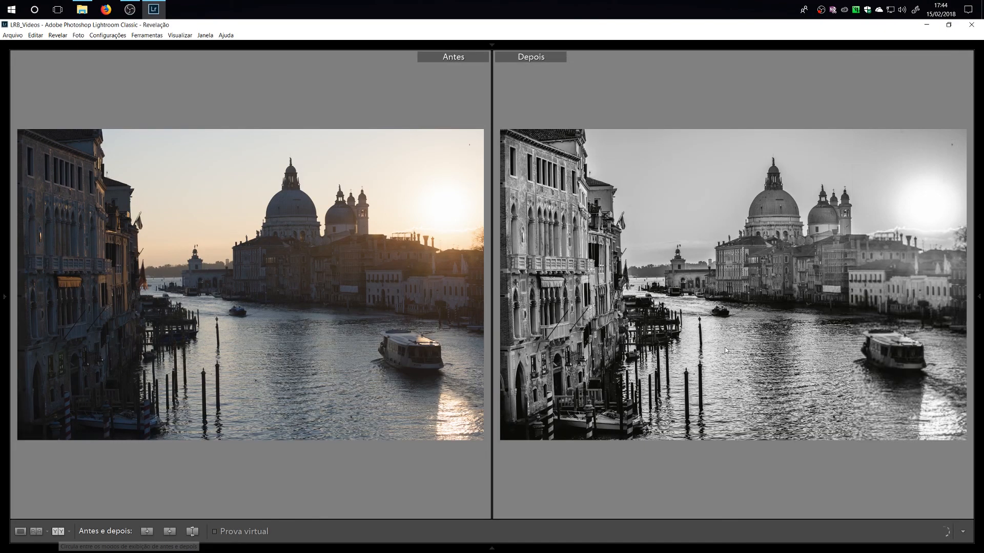